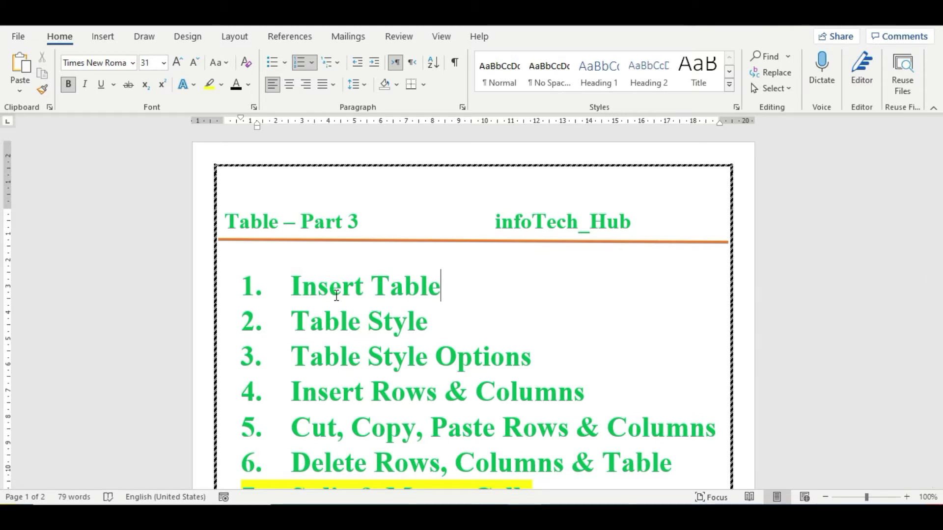
# Examine the topic list, the employee record table on the second page, and the design and layout options for tables.
pyautogui.scroll(-3, 336, 300)
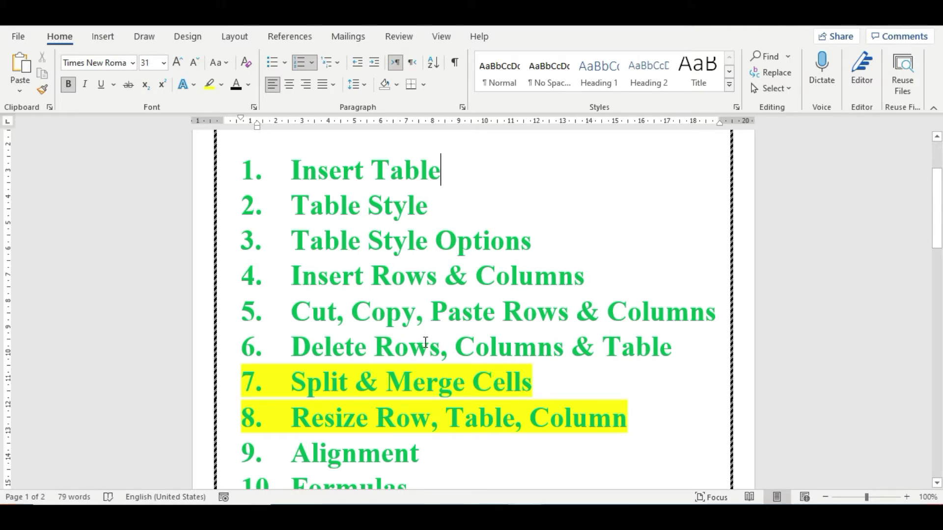
pyautogui.scroll(-3, 425, 342)
pyautogui.scroll(-8, 426, 342)
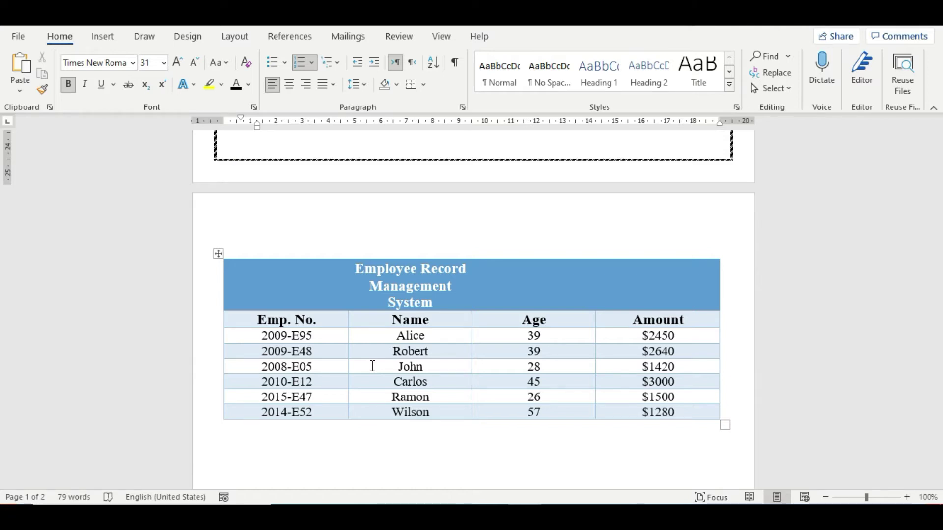
pyautogui.click(448, 297)
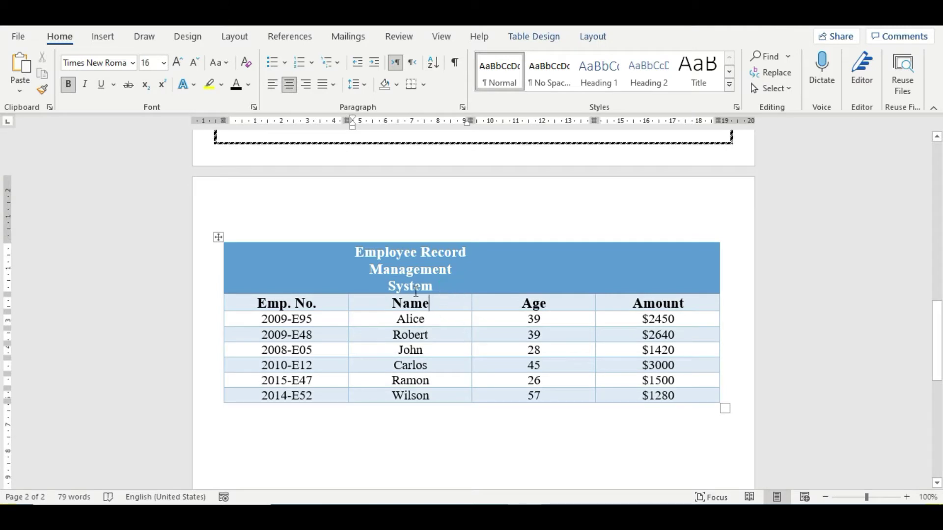
pyautogui.click(446, 307)
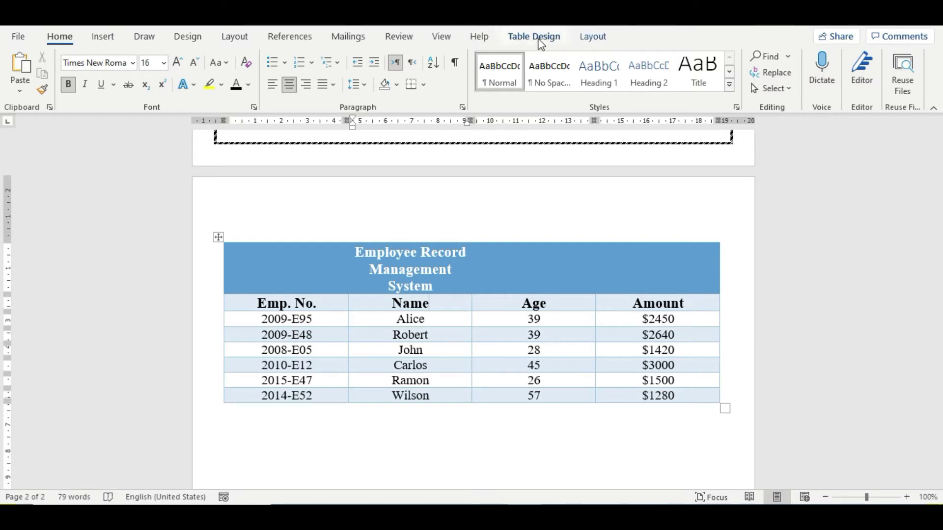
pyautogui.click(582, 42)
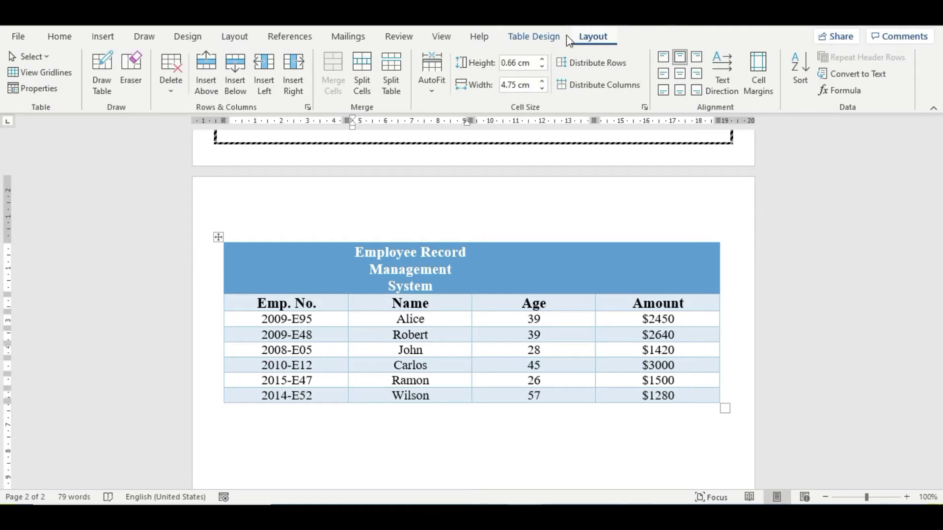
pyautogui.click(540, 39)
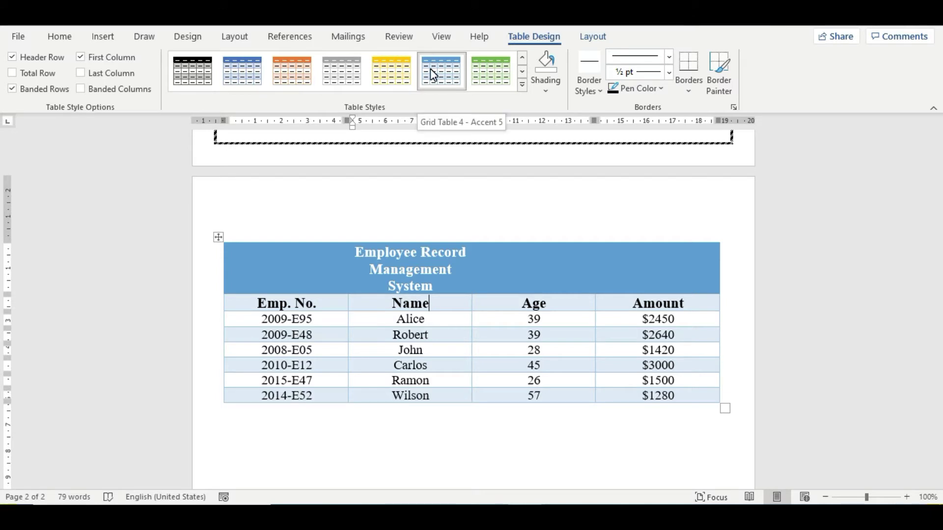
pyautogui.click(601, 41)
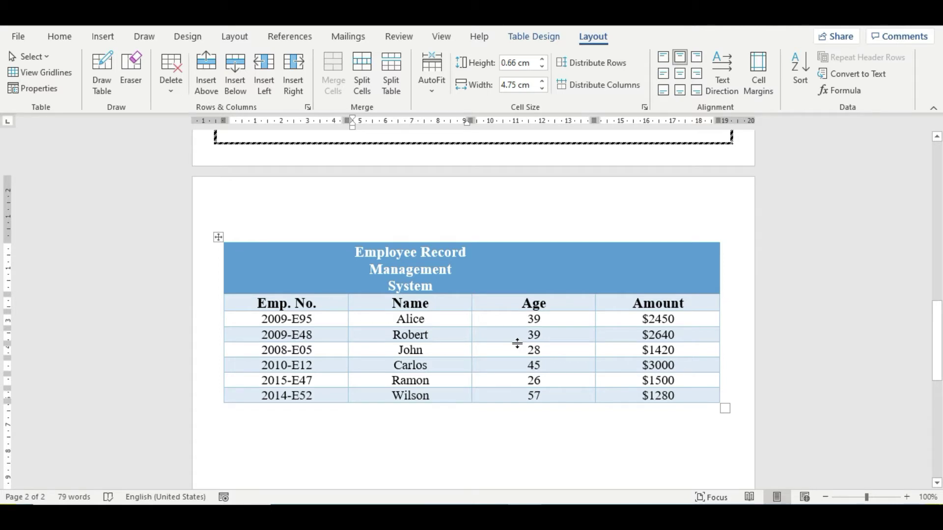
# Widen the Emp. No. column by moving its border with the Name column, and return the border to its original position.
pyautogui.scroll(-1, 517, 343)
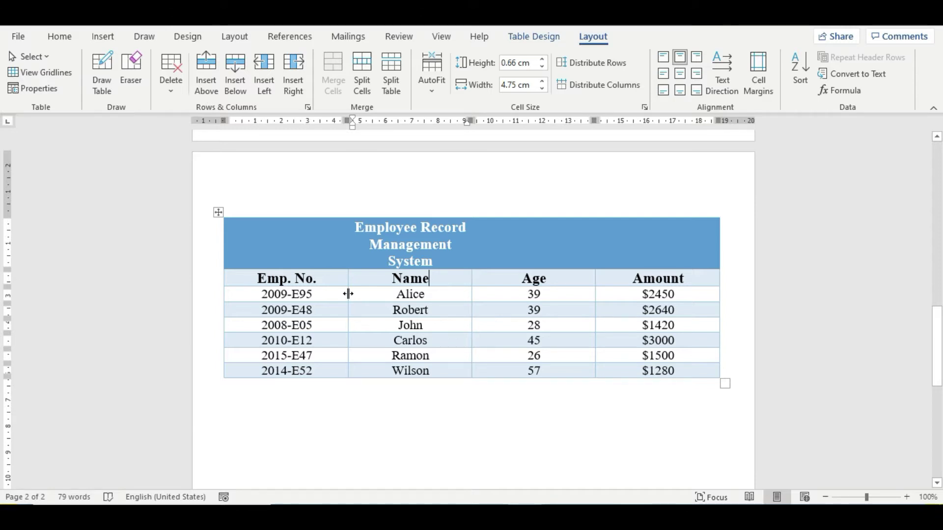
pyautogui.moveTo(348, 293); pyautogui.dragTo(376, 312)
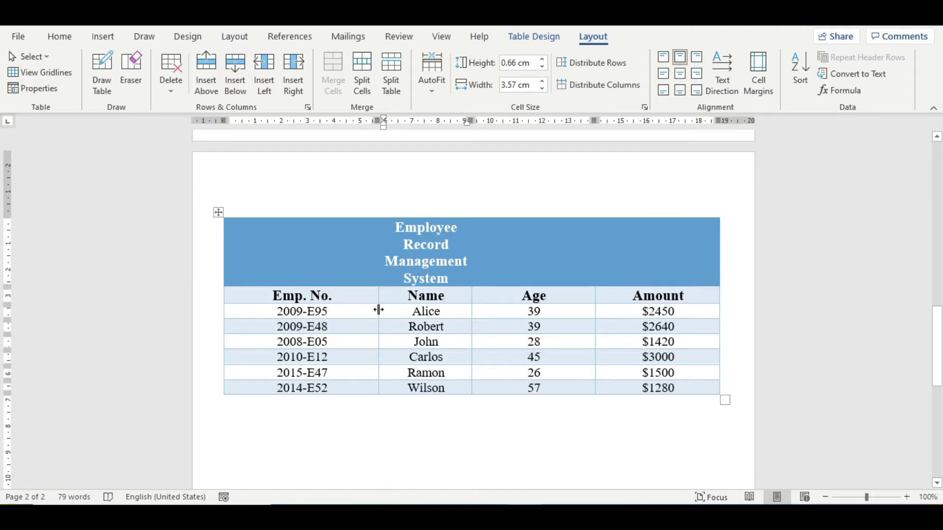
pyautogui.moveTo(379, 310); pyautogui.dragTo(349, 305)
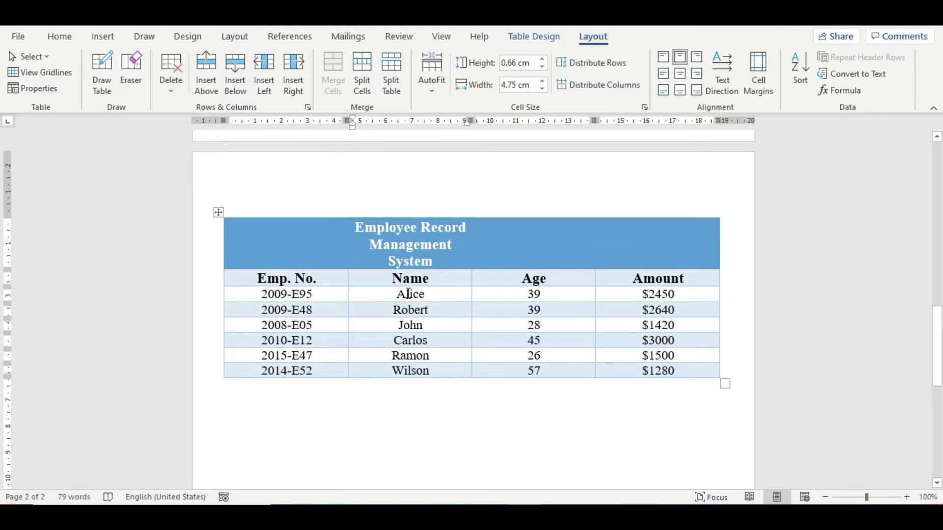
# Set the height of the row containing the Name heading to 2.5 cm.
pyautogui.click(407, 294)
pyautogui.click(449, 279)
pyautogui.click(376, 279)
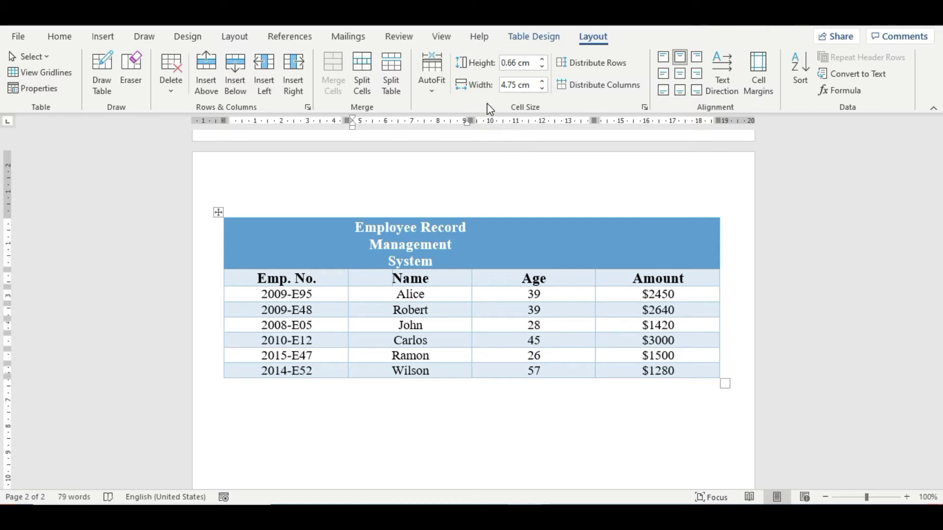
pyautogui.click(543, 63)
pyautogui.click(543, 63)
pyautogui.click(544, 63)
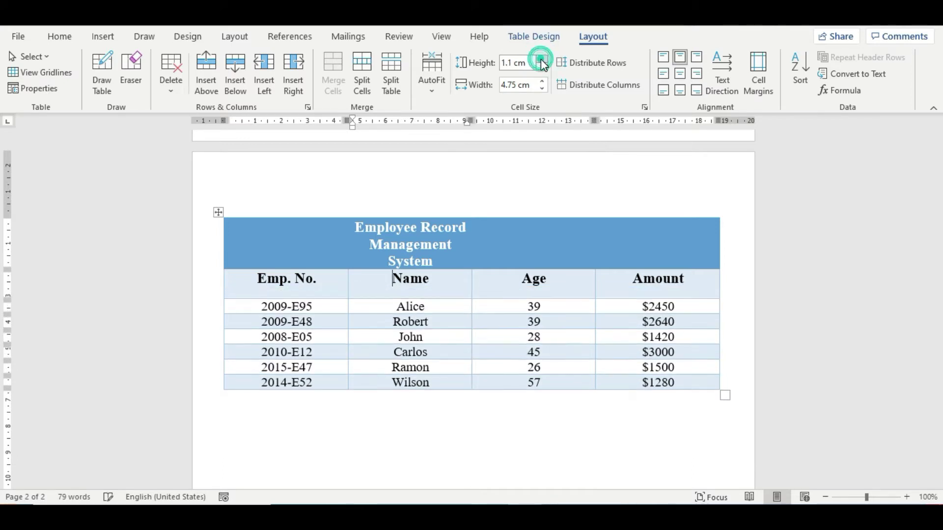
pyautogui.click(543, 63)
pyautogui.click(542, 60)
pyautogui.click(542, 60)
pyautogui.click(543, 60)
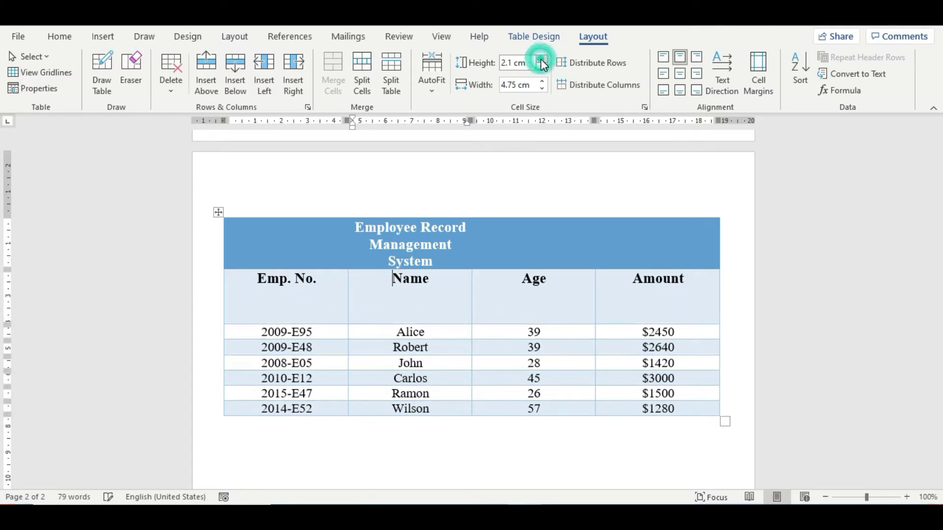
pyautogui.click(542, 60)
pyautogui.click(542, 61)
pyautogui.click(542, 60)
pyautogui.click(543, 61)
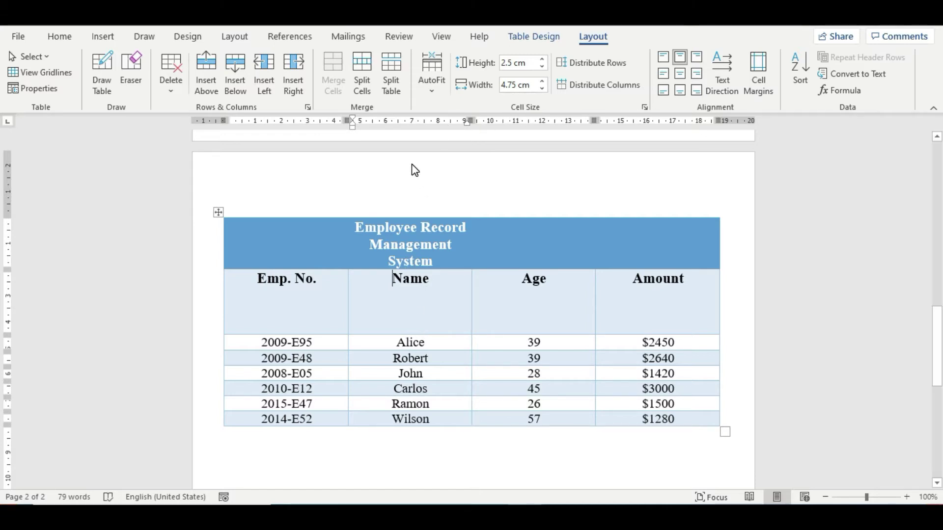
# Set the Name column's width to 5.9 cm.
pyautogui.click(423, 305)
pyautogui.click(543, 80)
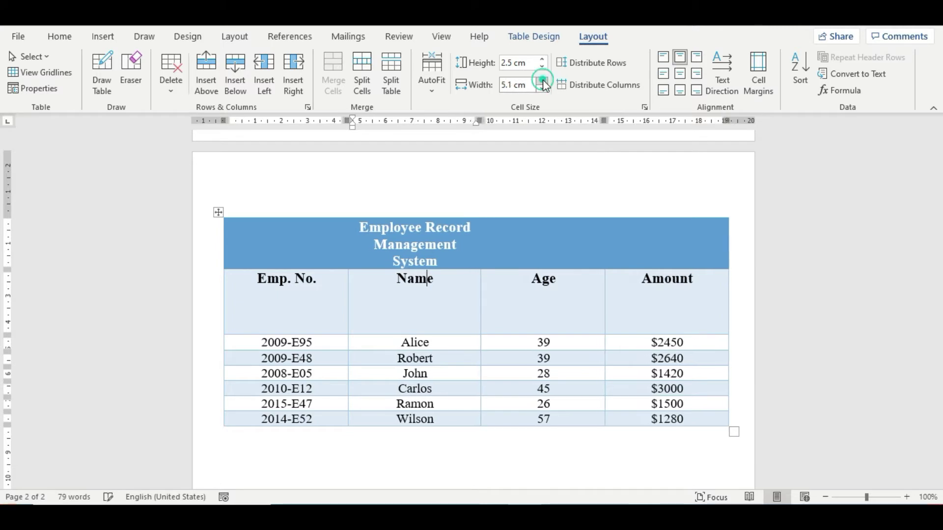
pyautogui.click(544, 81)
pyautogui.click(543, 81)
pyautogui.click(543, 81)
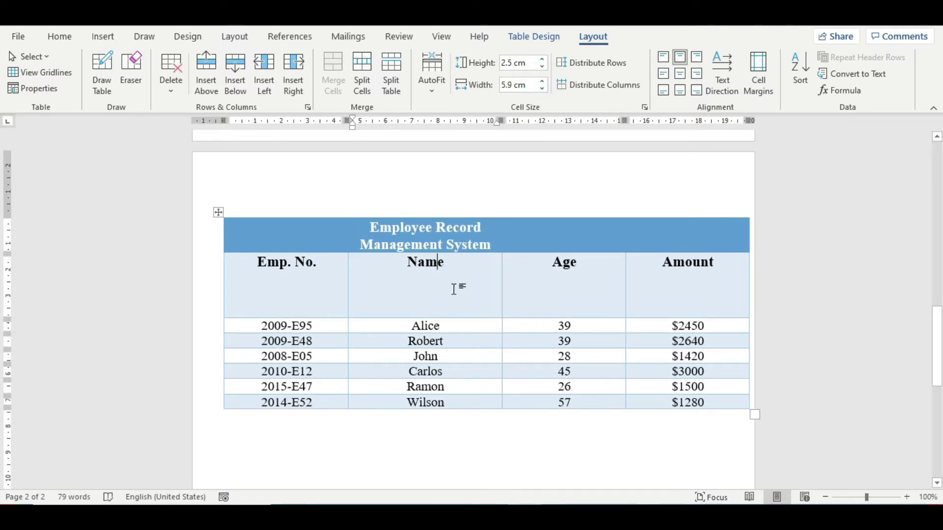
# Set the Name column's width to 4.4 cm and the column heading row's height to 1.2 cm.
pyautogui.click(542, 89)
pyautogui.click(542, 89)
pyautogui.click(542, 89)
pyautogui.click(543, 90)
pyautogui.click(543, 89)
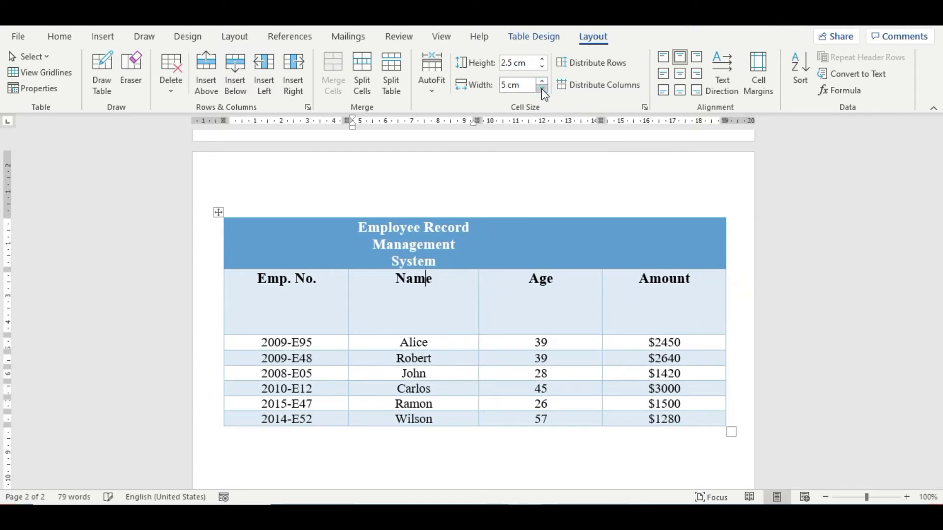
pyautogui.click(542, 90)
pyautogui.click(542, 89)
pyautogui.click(542, 89)
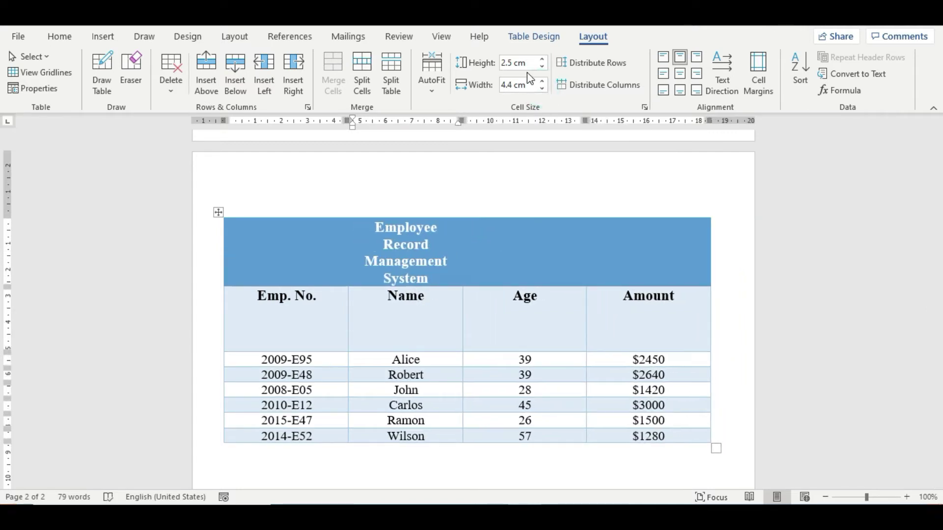
pyautogui.click(542, 66)
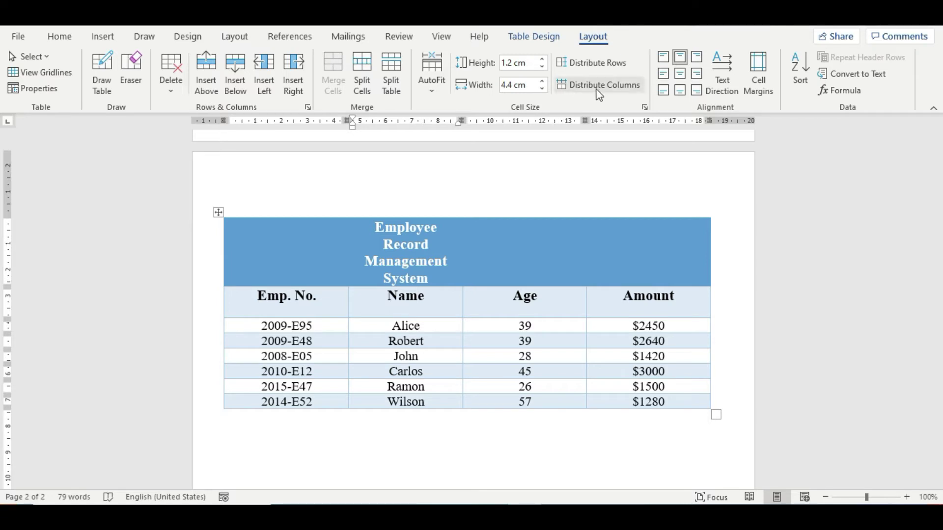
# Distribute the height equally among all rows of the employee table.
pyautogui.click(586, 69)
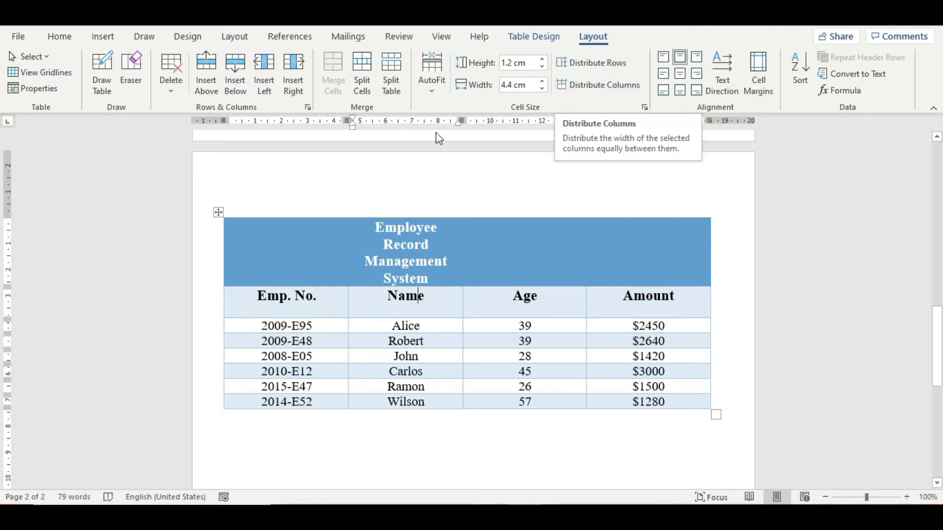
pyautogui.click(438, 298)
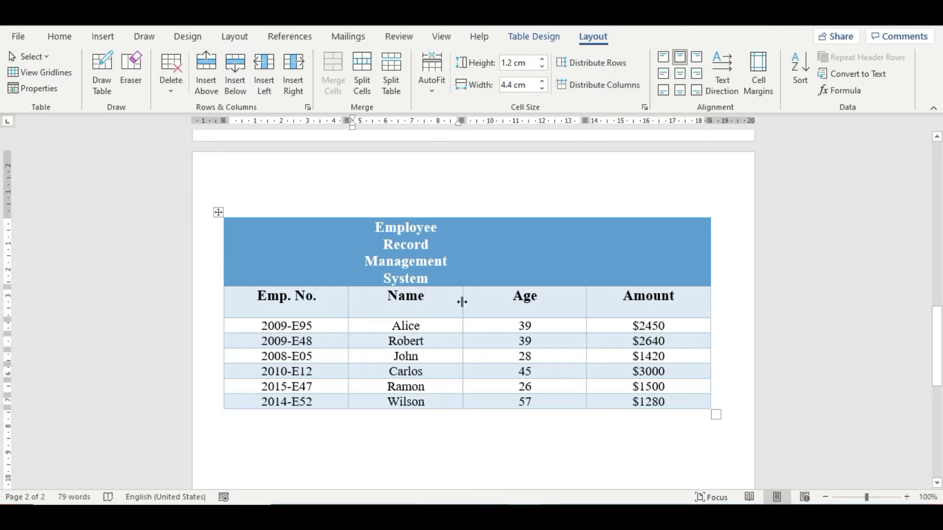
pyautogui.click(591, 66)
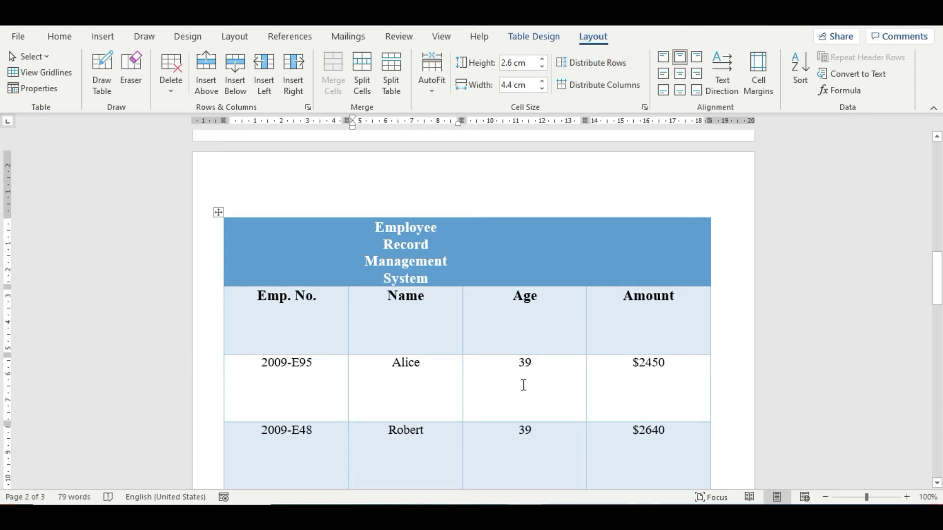
# Examine the row heights from the title row to the last employee row of the table.
pyautogui.scroll(-2, 505, 352)
pyautogui.scroll(-9, 505, 353)
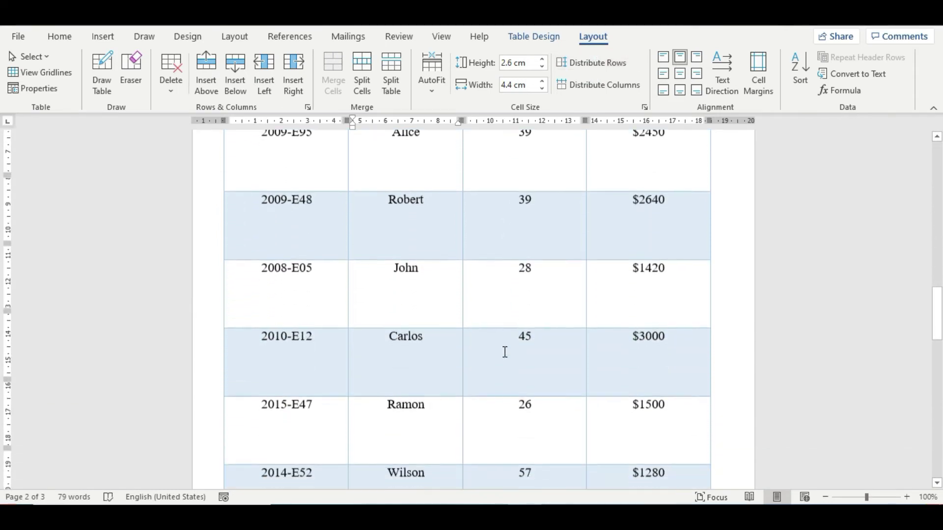
pyautogui.scroll(9, 501, 318)
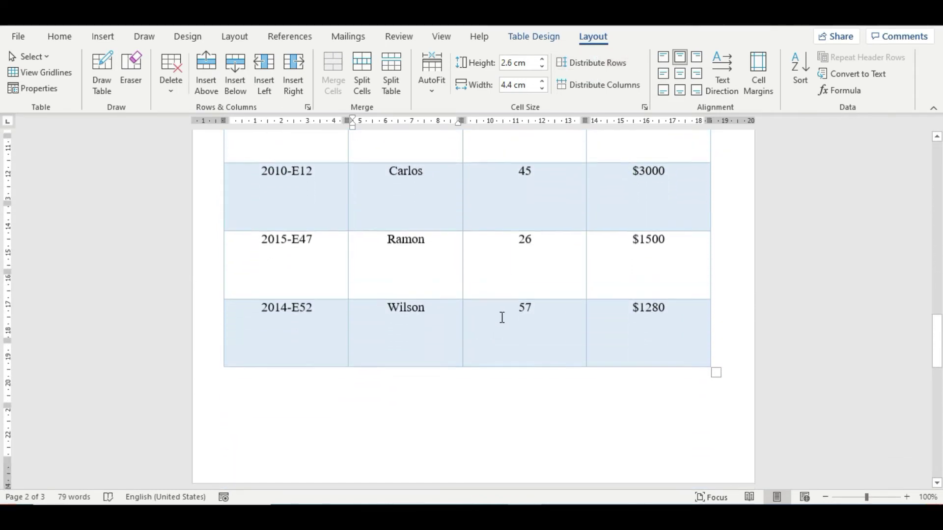
pyautogui.scroll(4, 503, 328)
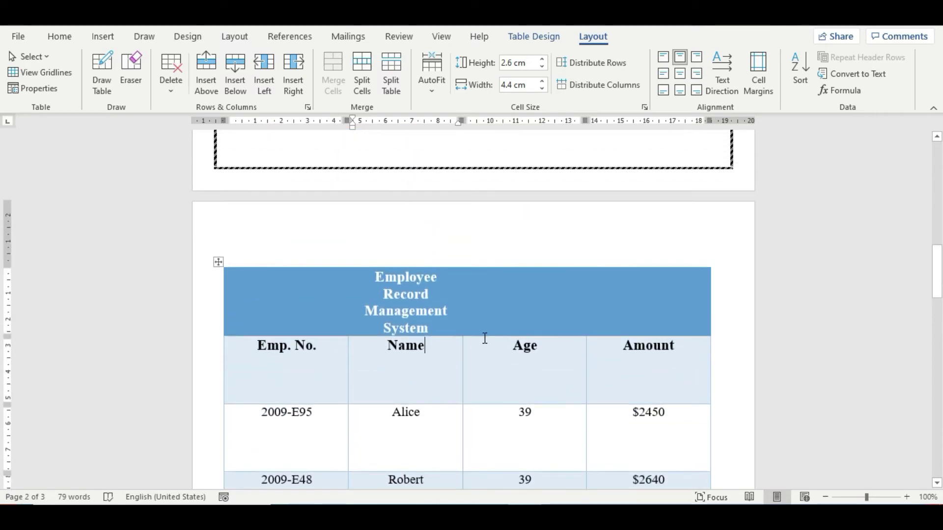
pyautogui.scroll(-6, 489, 327)
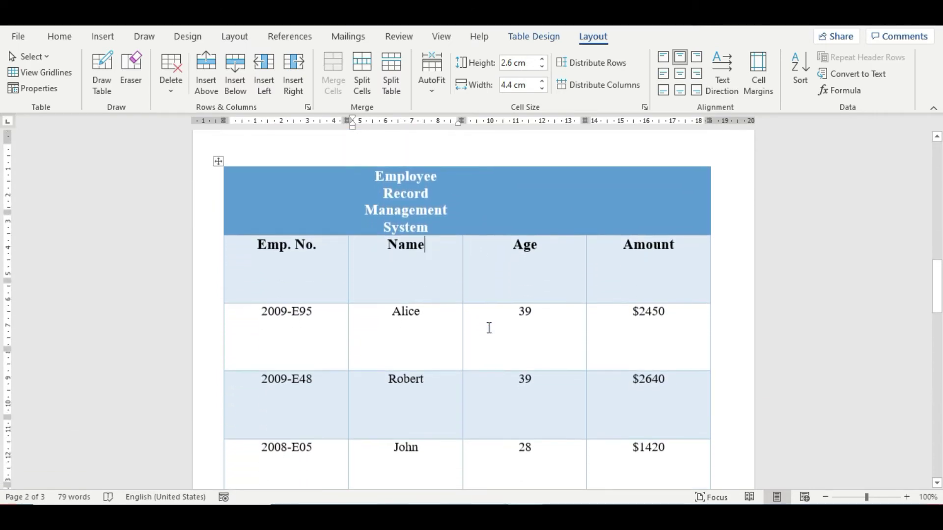
pyautogui.scroll(2, 488, 327)
pyautogui.scroll(4, 488, 327)
pyautogui.scroll(-10, 490, 327)
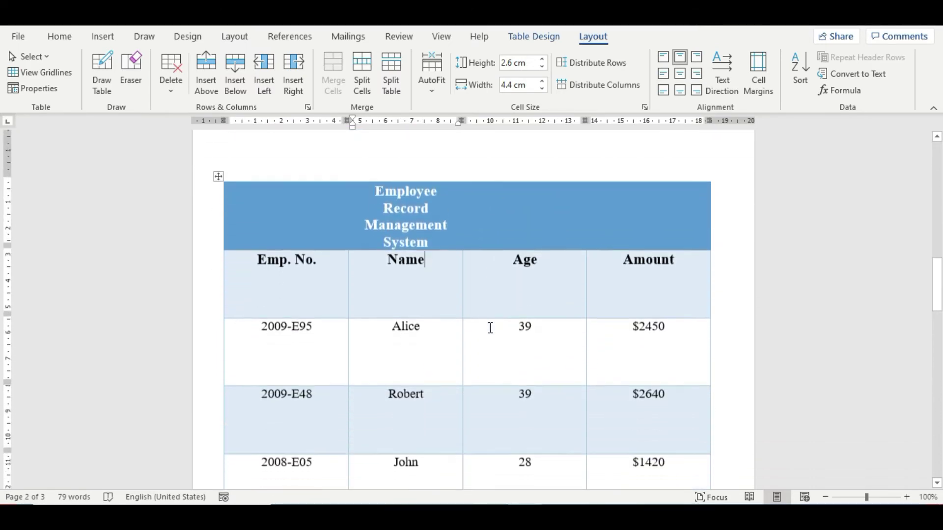
pyautogui.scroll(-3, 451, 323)
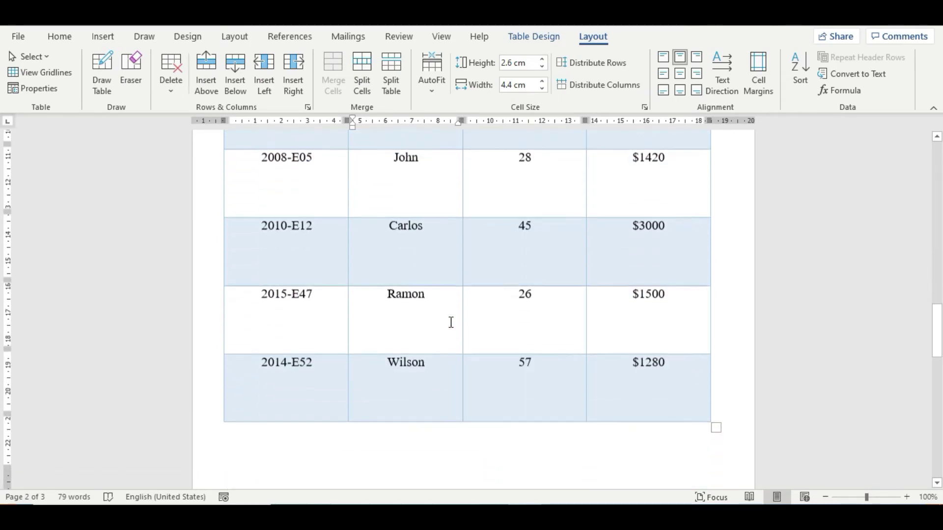
pyautogui.scroll(16, 397, 342)
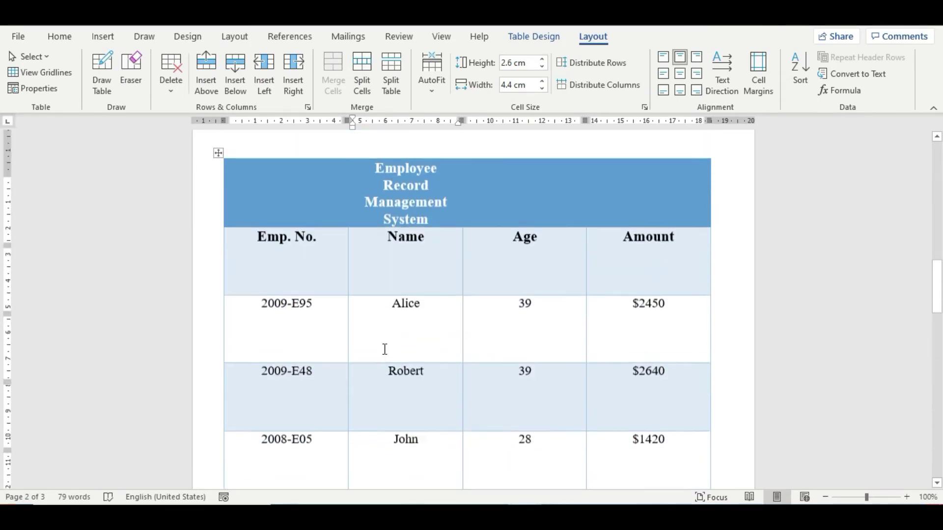
pyautogui.scroll(-1, 382, 349)
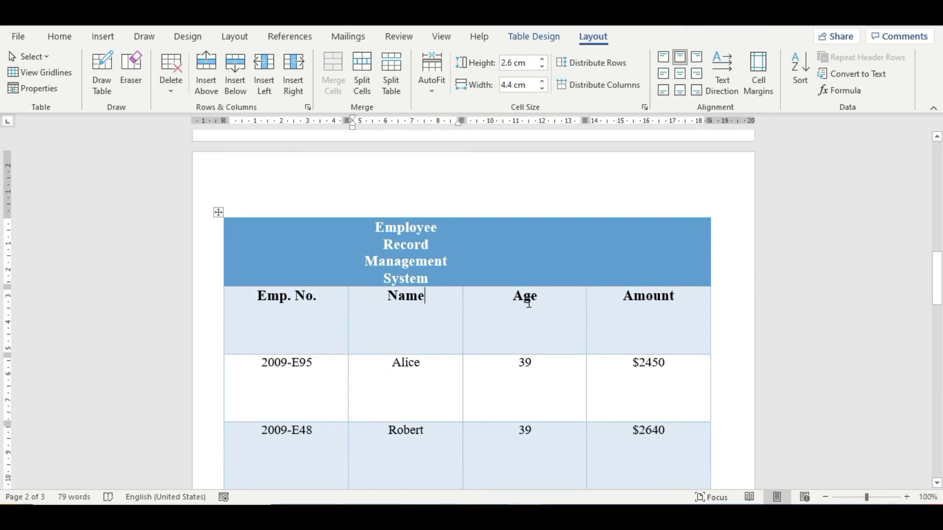
# Distribute the width equally among all columns of the employee table and review the table.
pyautogui.click(596, 92)
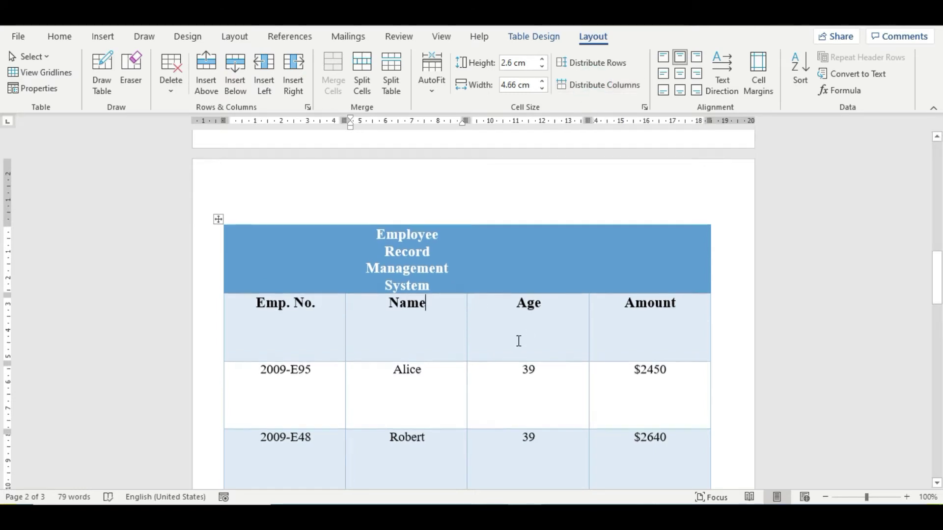
pyautogui.scroll(-8, 518, 339)
pyautogui.scroll(-9, 505, 307)
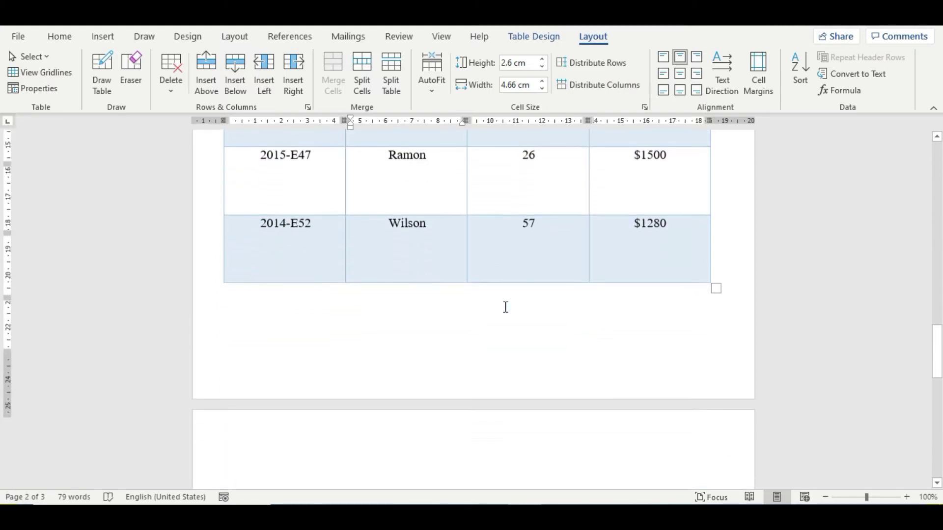
pyautogui.scroll(5, 505, 307)
pyautogui.scroll(15, 506, 307)
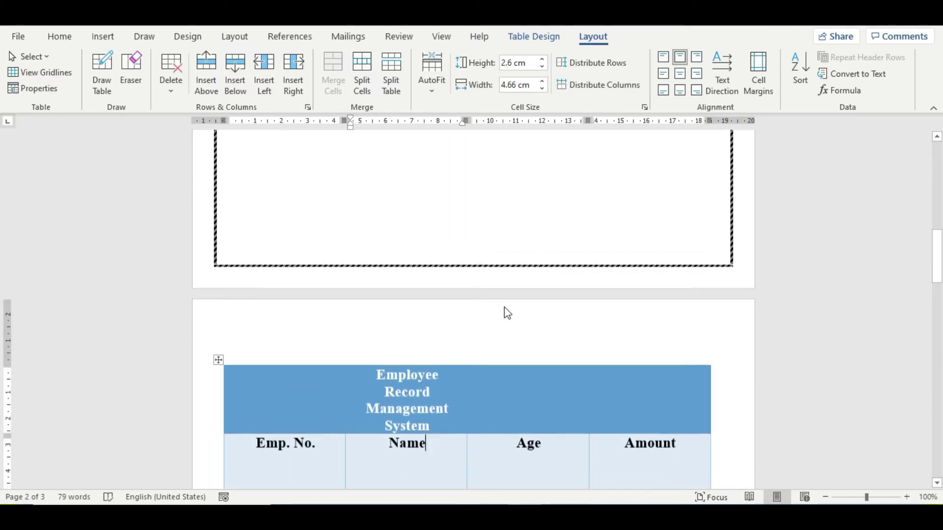
pyautogui.scroll(-3, 503, 303)
pyautogui.scroll(-2, 497, 321)
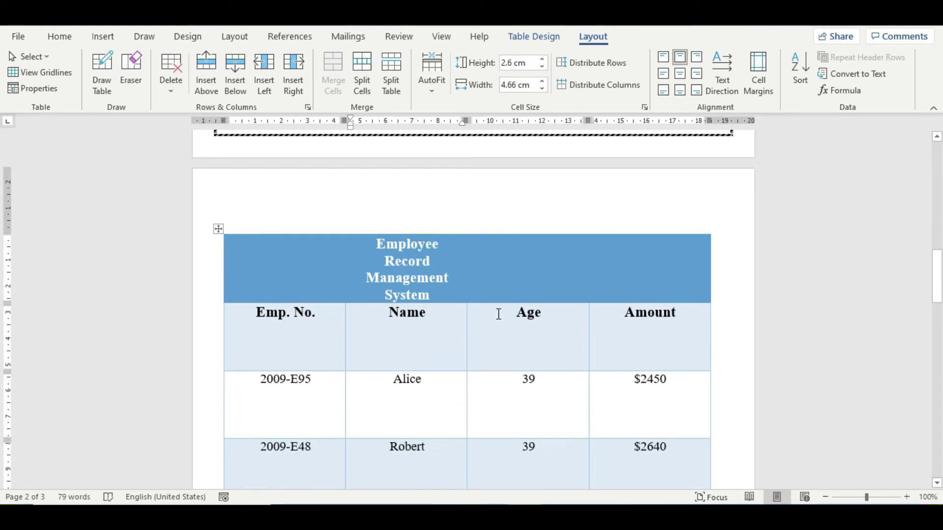
pyautogui.scroll(-2, 499, 313)
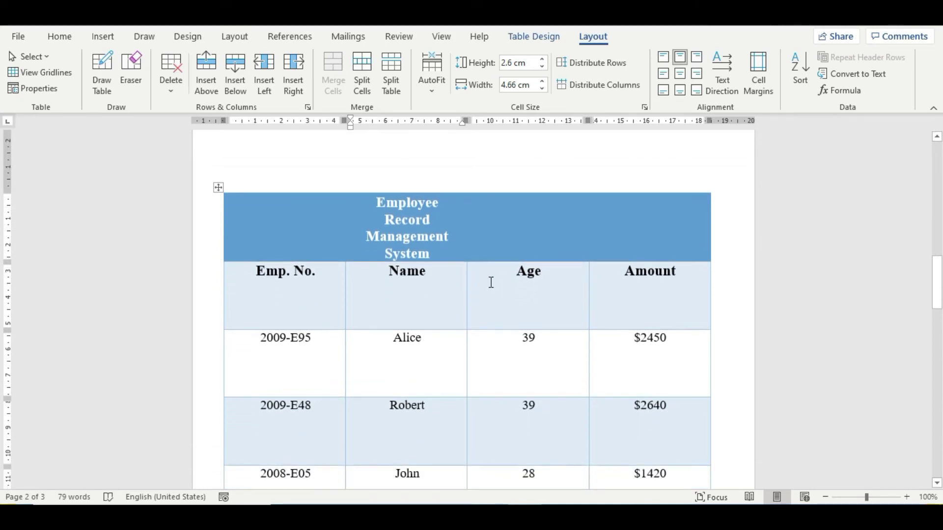
# AutoFit the employee table's columns to their contents so the title fits on one line.
pyautogui.moveTo(434, 255); pyautogui.dragTo(369, 200)
pyautogui.click(381, 202)
pyautogui.click(442, 257)
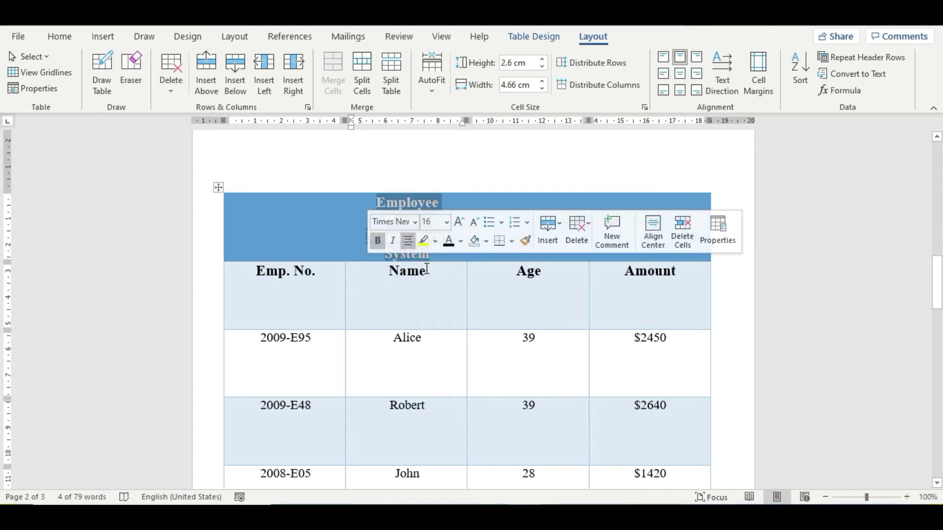
pyautogui.click(436, 257)
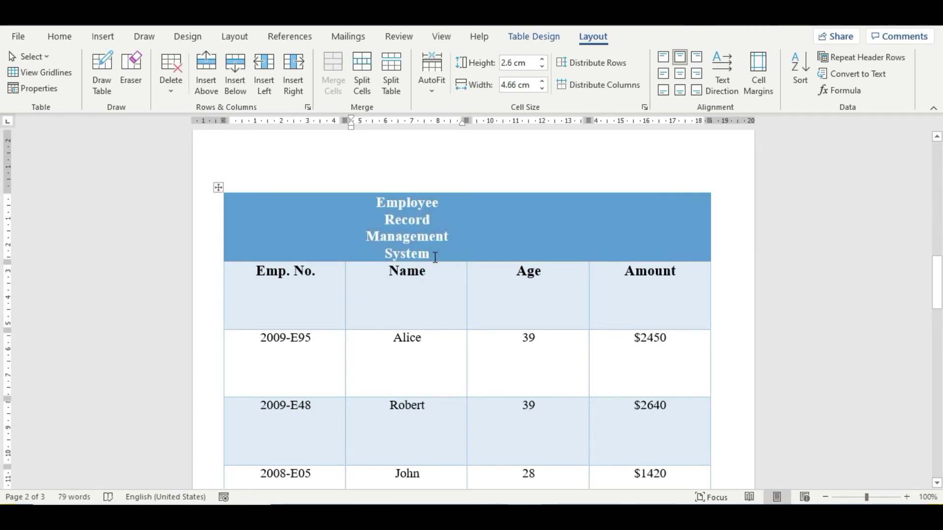
pyautogui.click(387, 221)
pyautogui.click(419, 233)
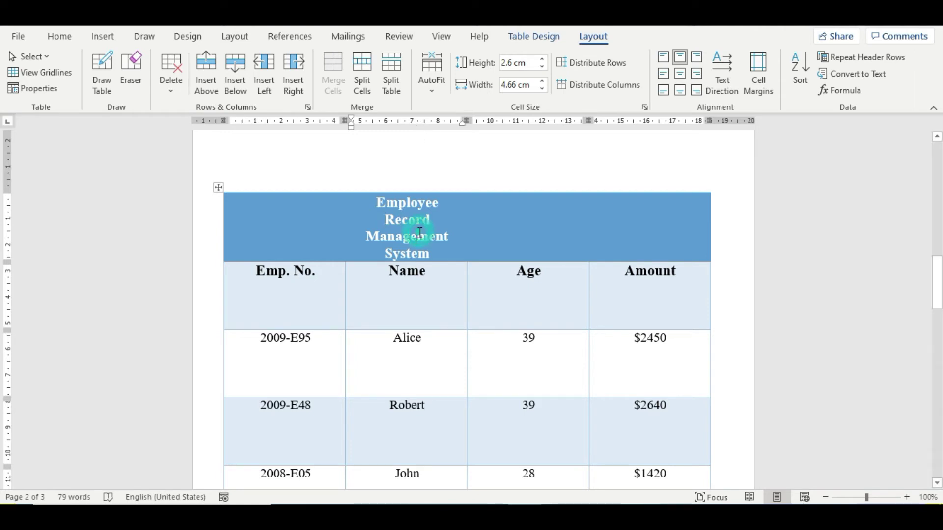
pyautogui.click(432, 99)
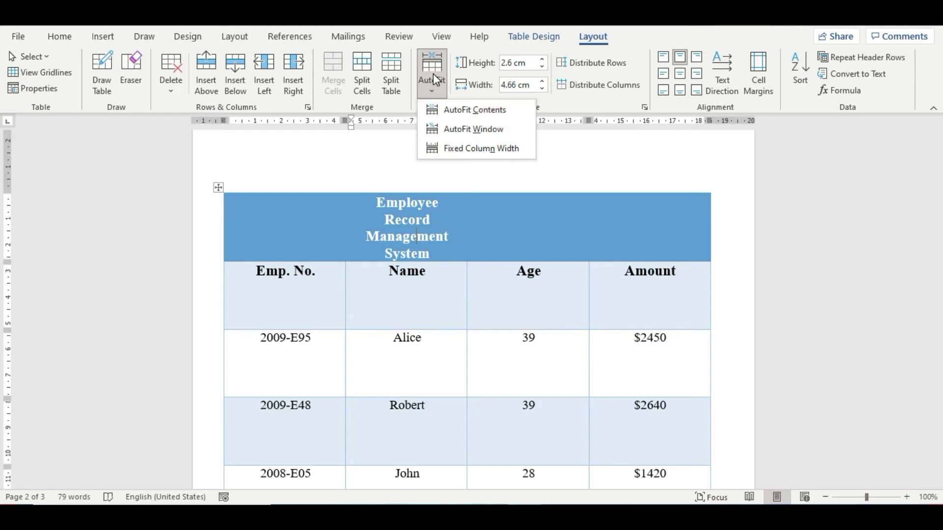
pyautogui.click(473, 111)
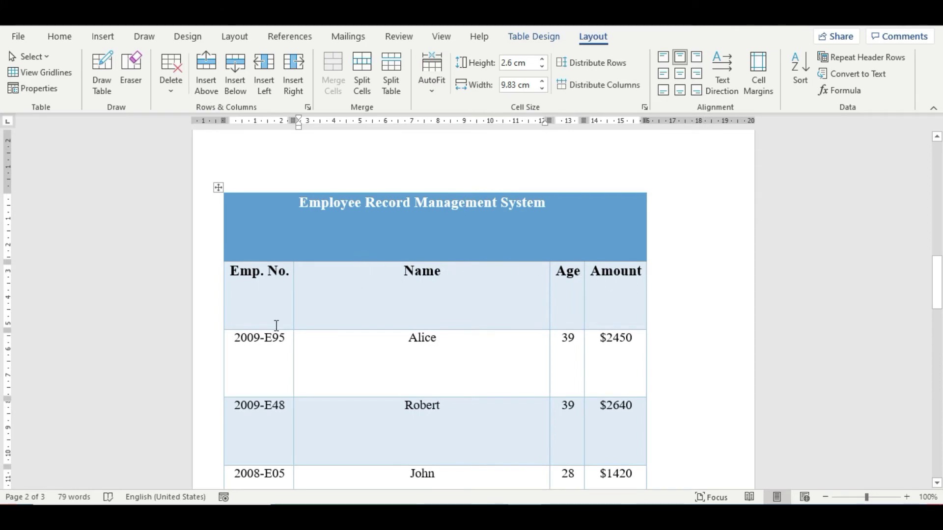
# Examine how the title, Name, Age and Amount text relates to the fitted column widths of the employee table.
pyautogui.scroll(-8, 406, 328)
pyautogui.scroll(10, 415, 321)
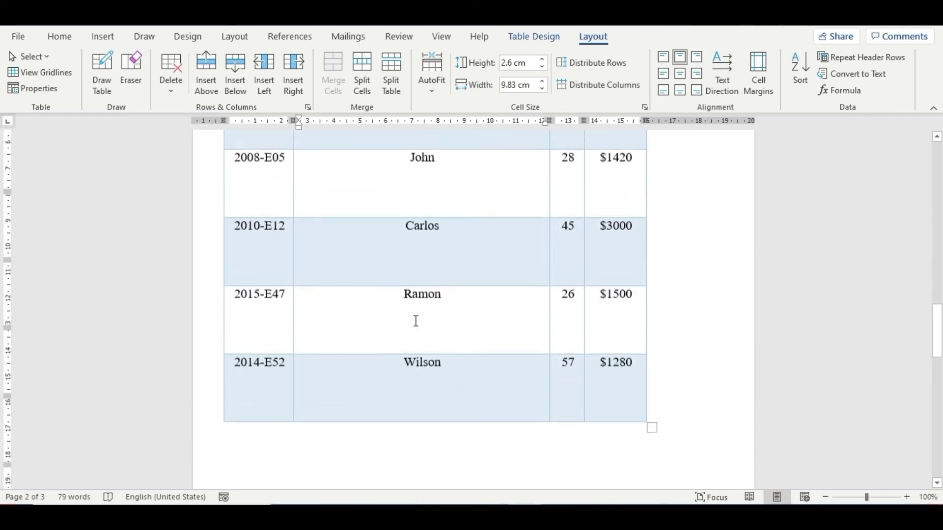
pyautogui.scroll(-5, 422, 317)
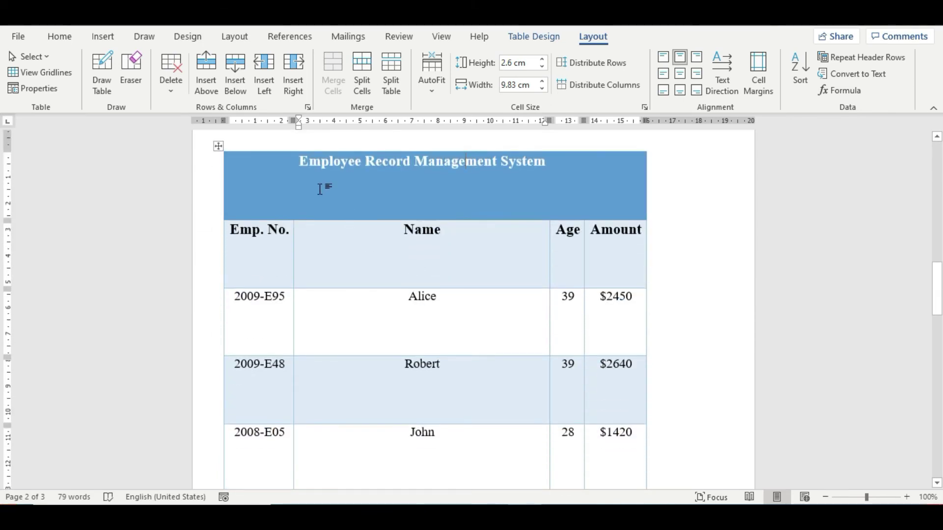
pyautogui.moveTo(303, 162); pyautogui.dragTo(545, 162)
pyautogui.click(430, 181)
pyautogui.moveTo(301, 163); pyautogui.dragTo(546, 162)
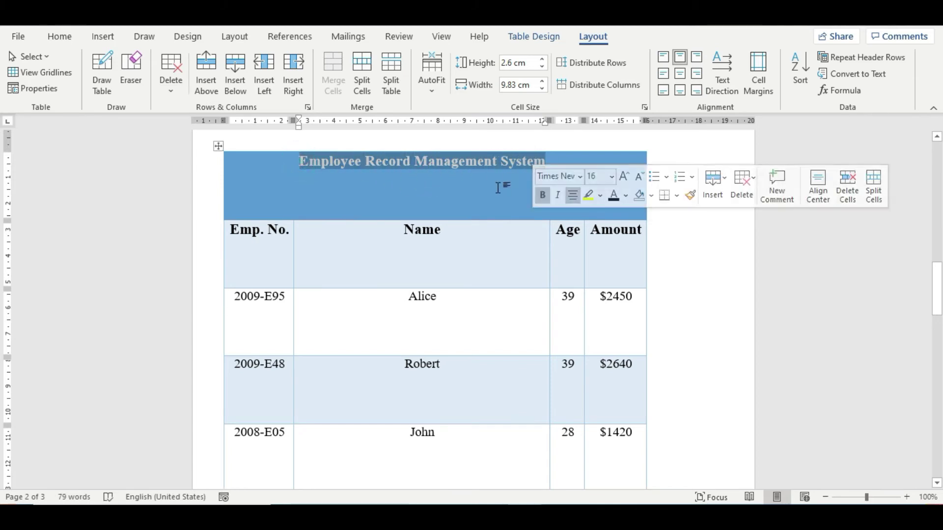
pyautogui.click(415, 175)
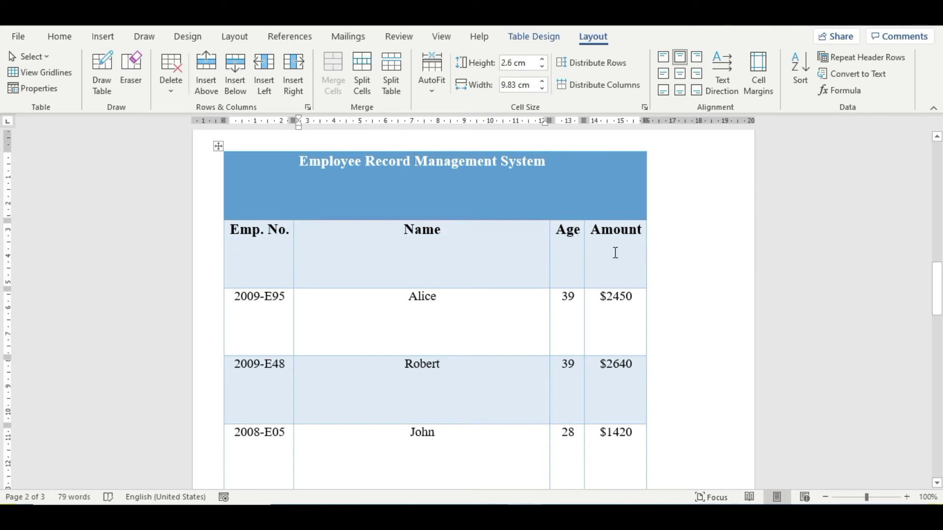
pyautogui.moveTo(593, 231); pyautogui.dragTo(642, 232)
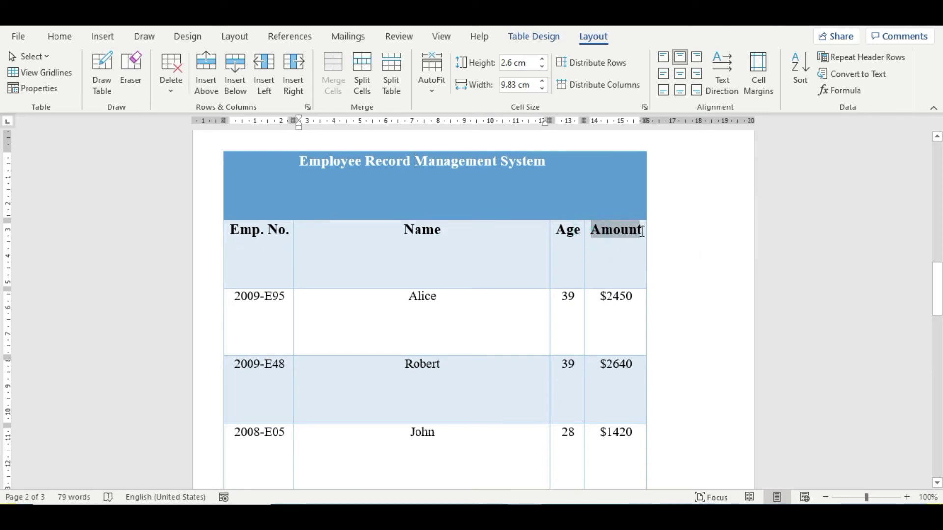
pyautogui.click(606, 257)
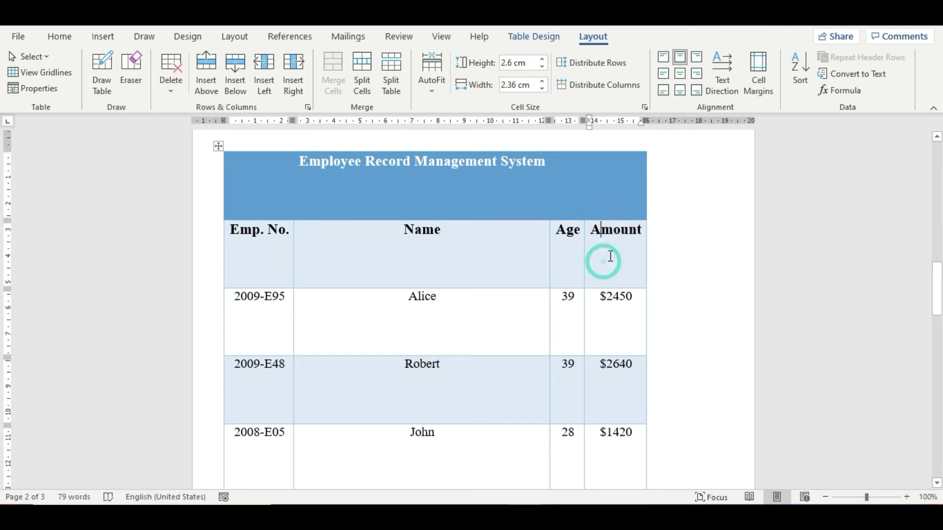
pyautogui.doubleClick(639, 229)
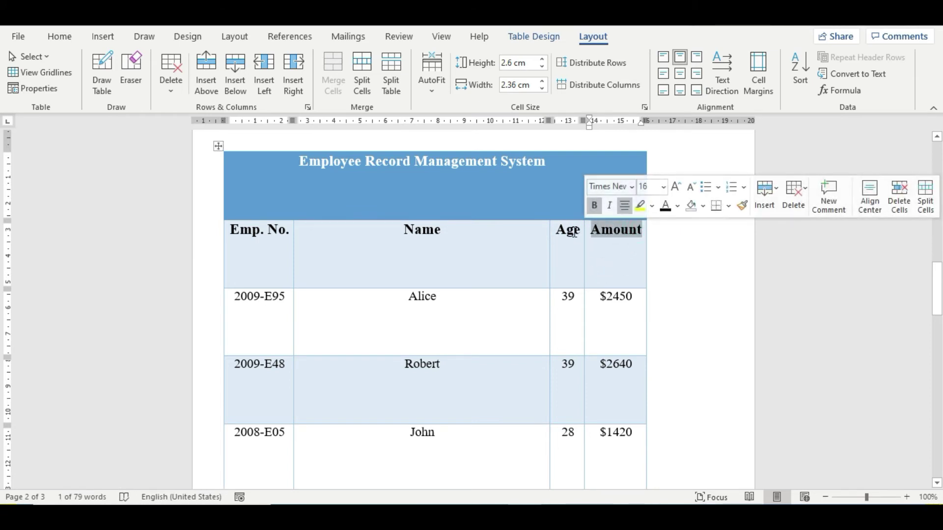
pyautogui.moveTo(558, 230)
pyautogui.mouseDown()
pyautogui.moveTo(583, 232)
pyautogui.moveTo(559, 231)
pyautogui.mouseUp()
pyautogui.click(569, 256)
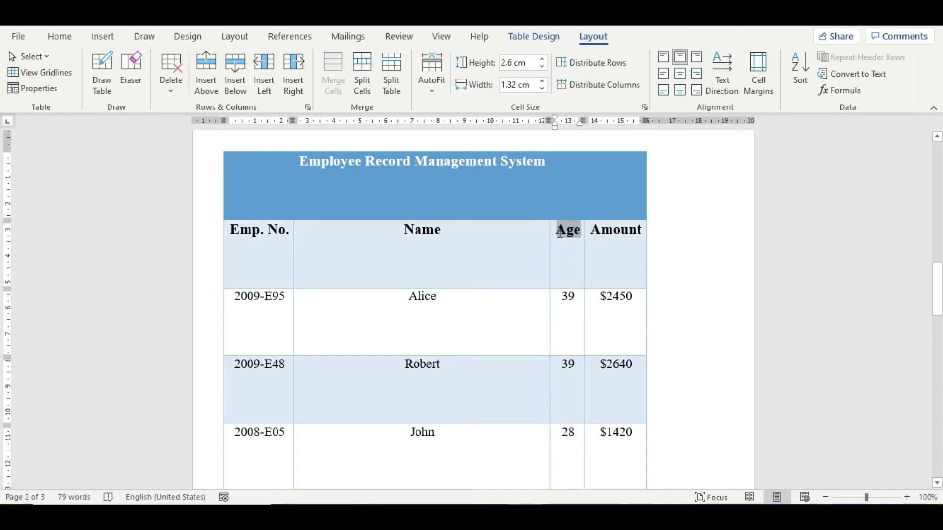
pyautogui.moveTo(367, 232); pyautogui.dragTo(471, 233)
pyautogui.moveTo(302, 162); pyautogui.dragTo(536, 163)
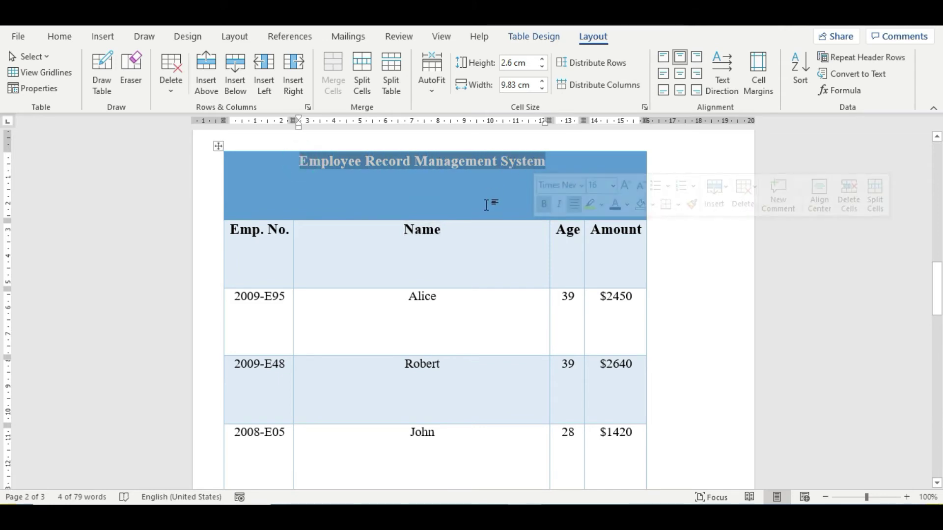
pyautogui.click(441, 241)
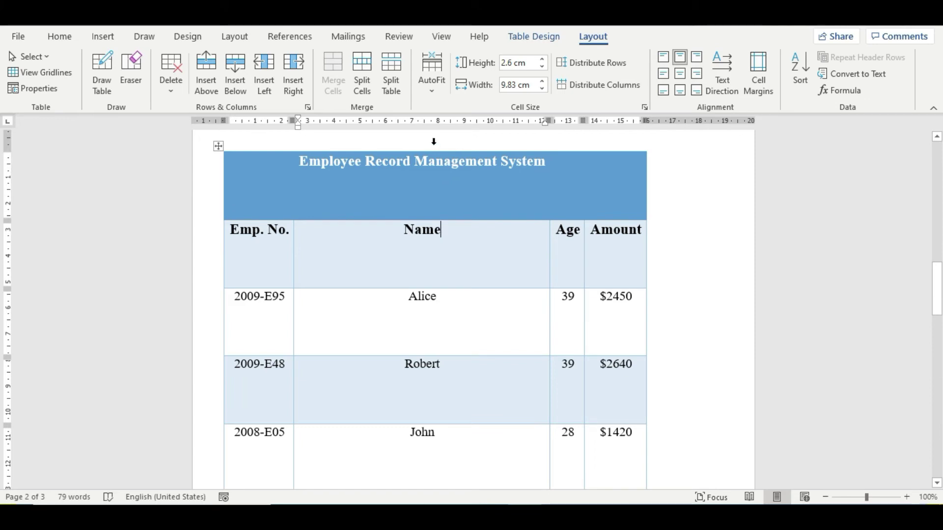
# AutoFit the employee table to the window so it spans the page width.
pyautogui.click(432, 93)
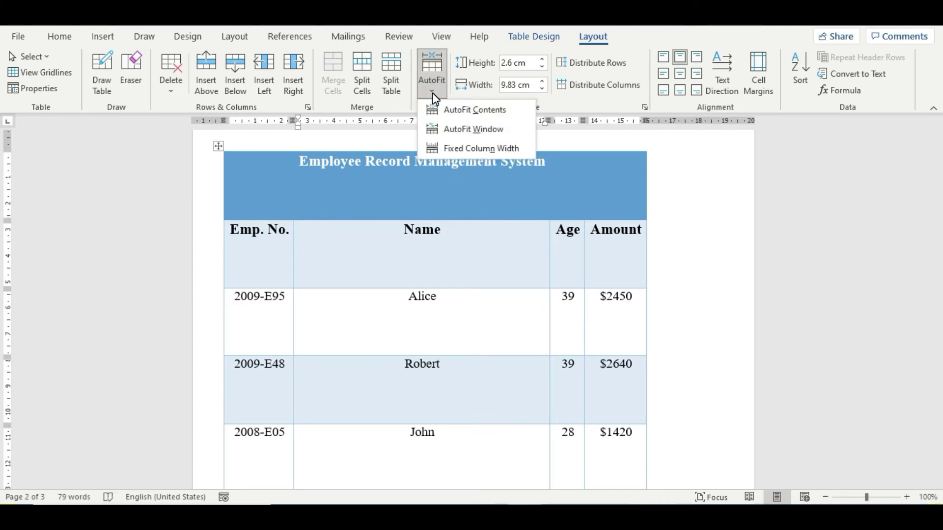
pyautogui.click(466, 130)
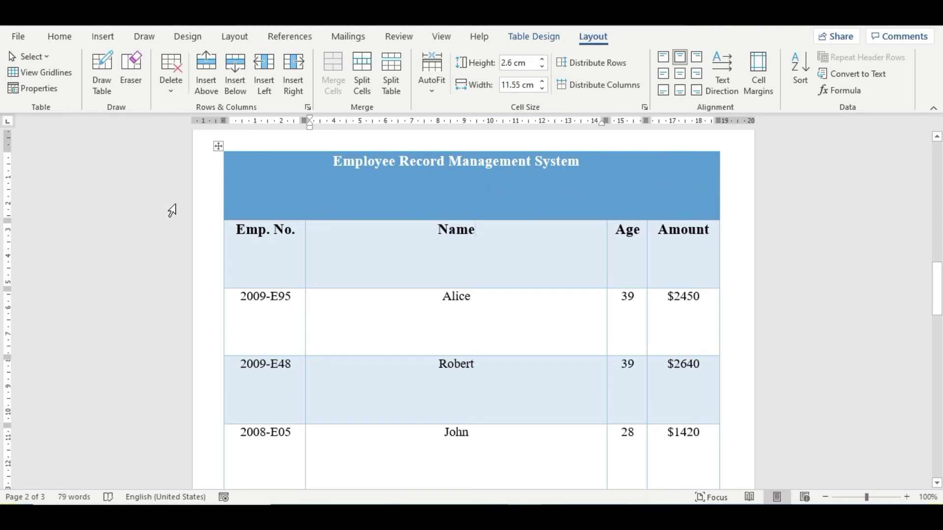
pyautogui.scroll(1, 461, 252)
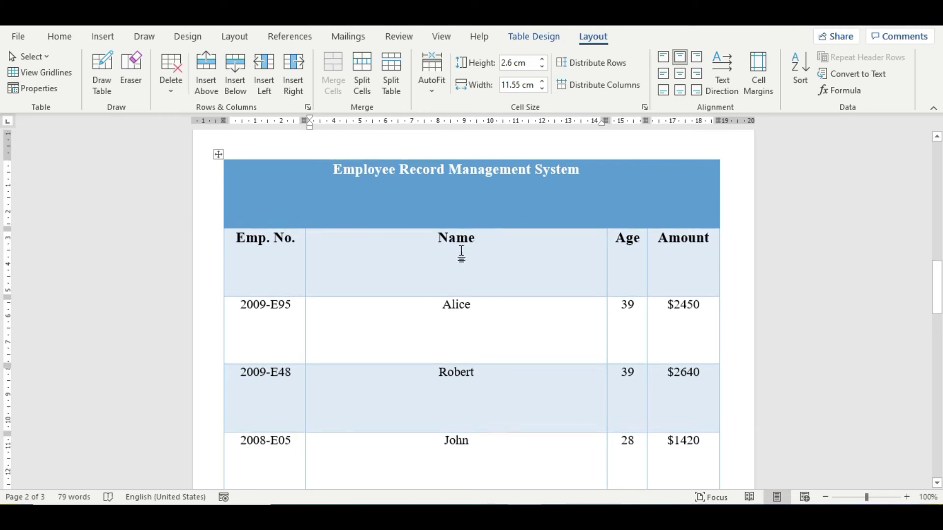
pyautogui.click(429, 90)
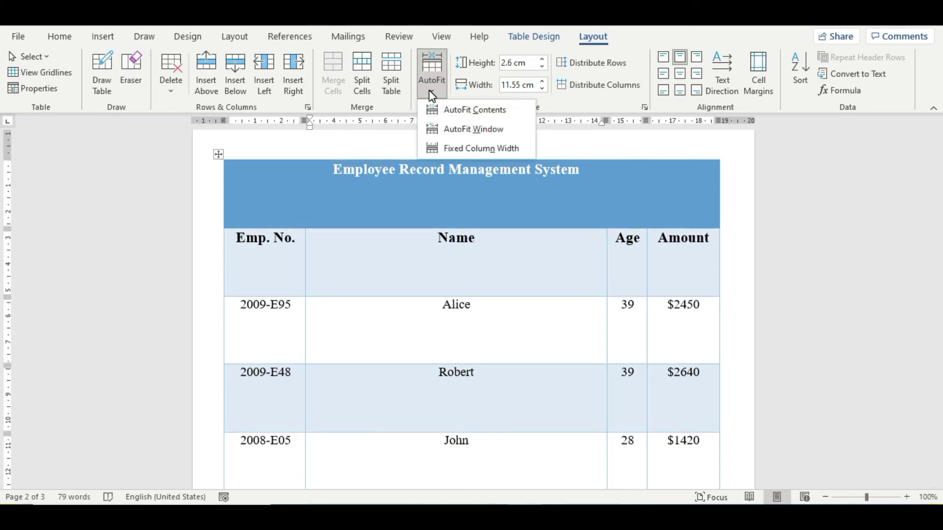
pyautogui.click(522, 199)
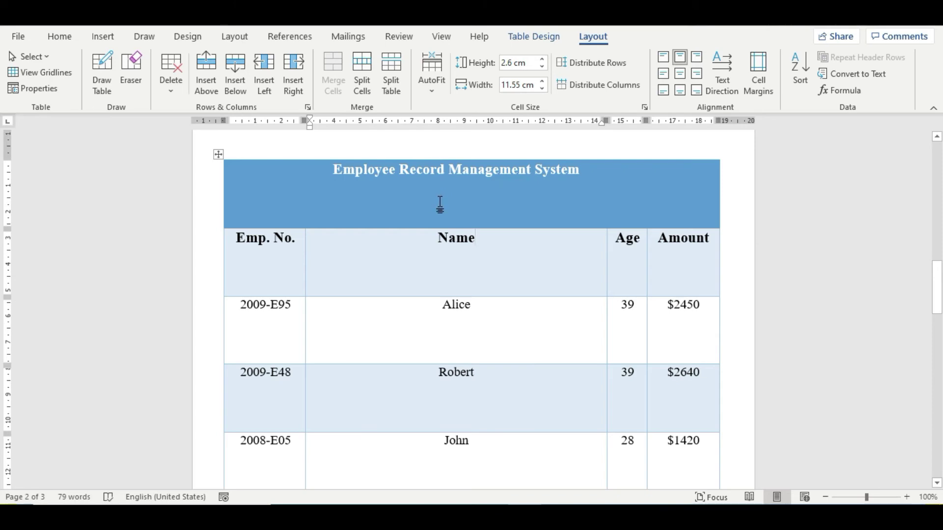
# Review the numbered list of table topics on the first page and return to the employee table.
pyautogui.scroll(3, 438, 202)
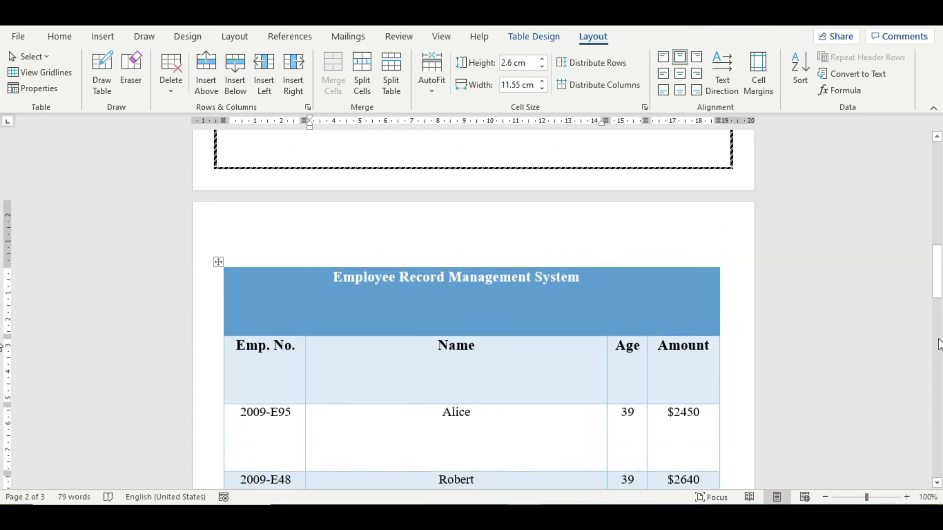
pyautogui.moveTo(937, 290); pyautogui.dragTo(932, 156)
pyautogui.scroll(-3, 912, 196)
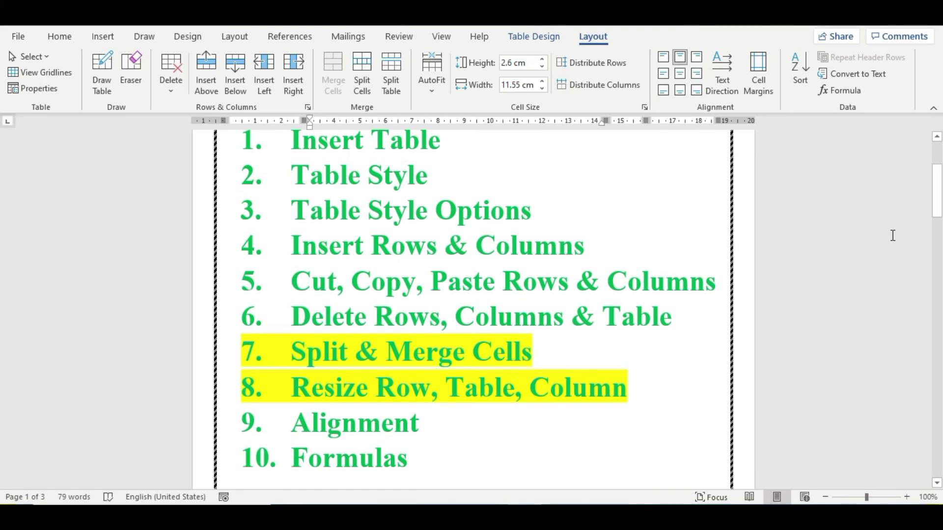
pyautogui.moveTo(938, 208); pyautogui.dragTo(938, 298)
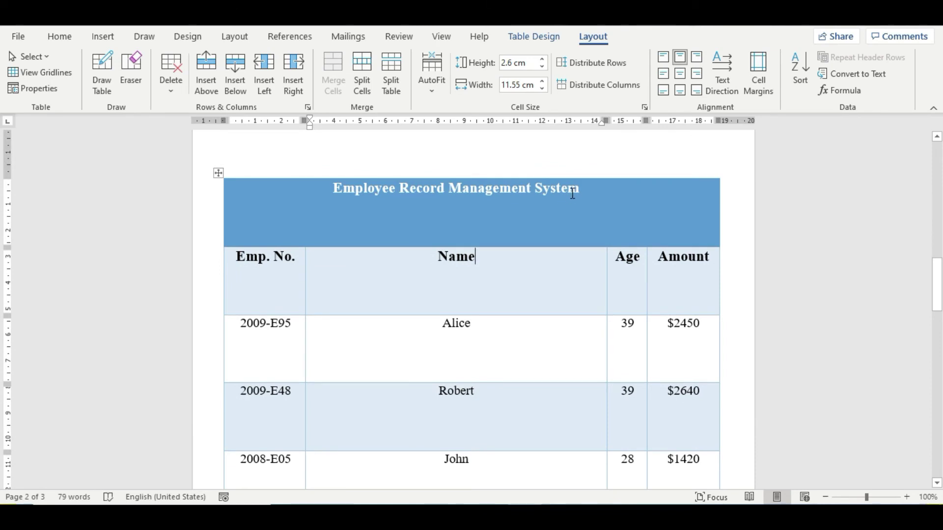
# Merge all cells of the "Employee Record Management System" title row into one cell and check the merged title.
pyautogui.moveTo(572, 193); pyautogui.dragTo(304, 185)
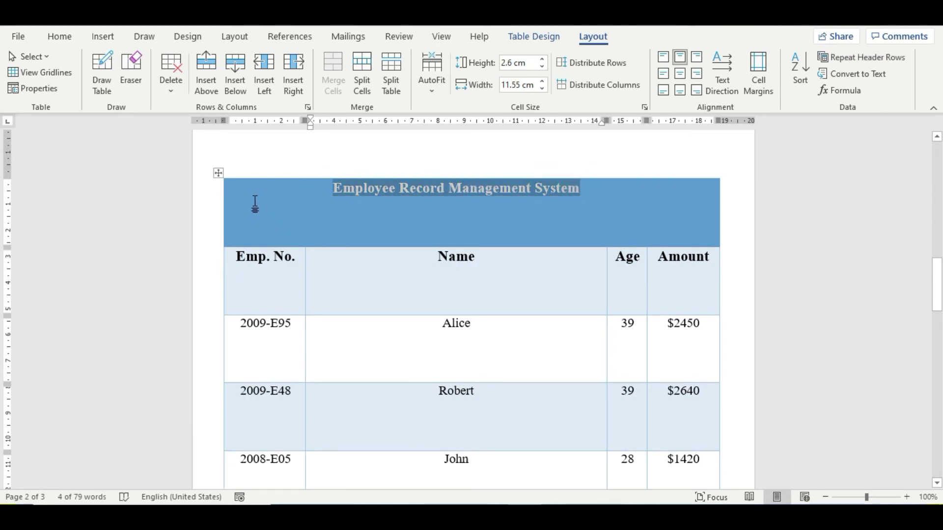
pyautogui.moveTo(255, 202); pyautogui.dragTo(674, 204)
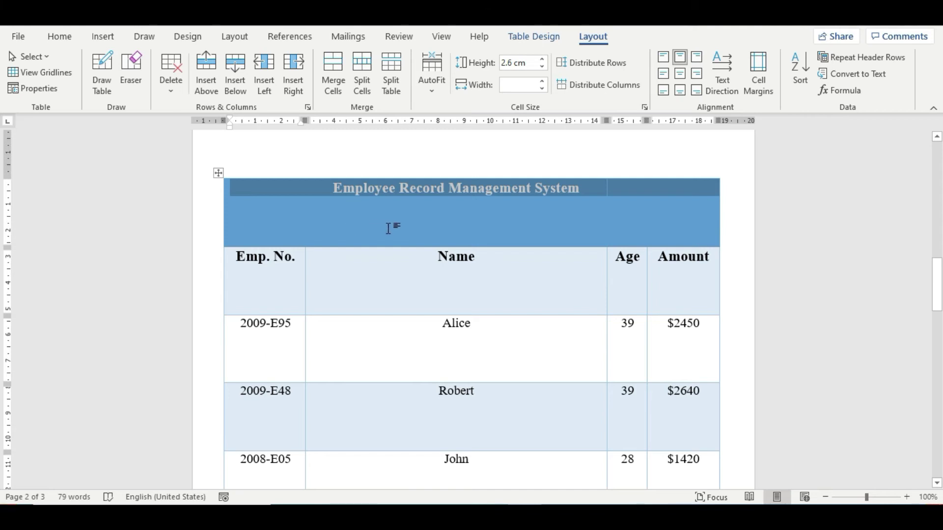
pyautogui.click(570, 222)
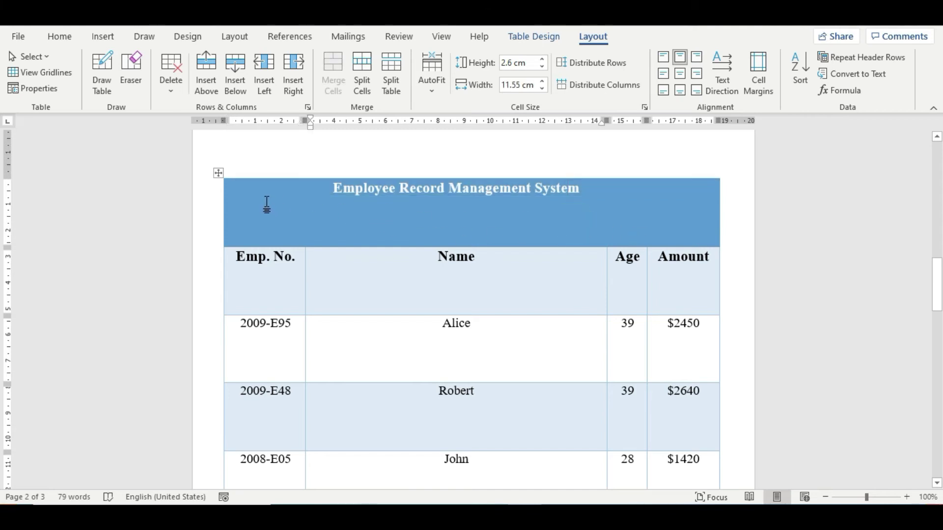
pyautogui.tripleClick(373, 194)
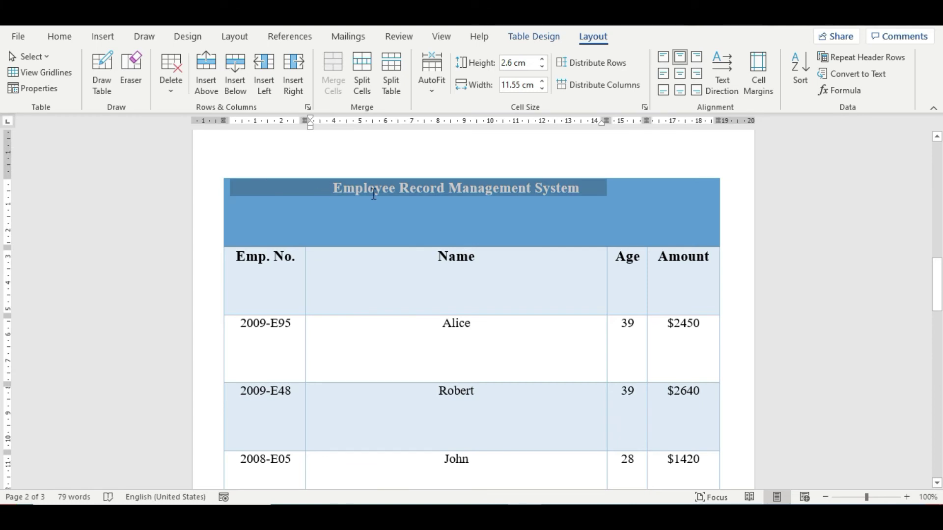
pyautogui.moveTo(605, 192); pyautogui.dragTo(663, 190)
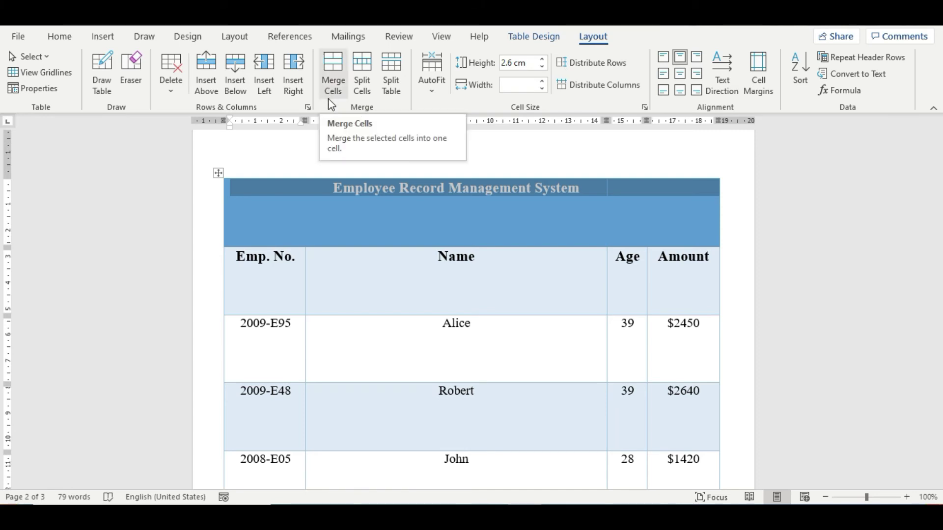
pyautogui.click(329, 70)
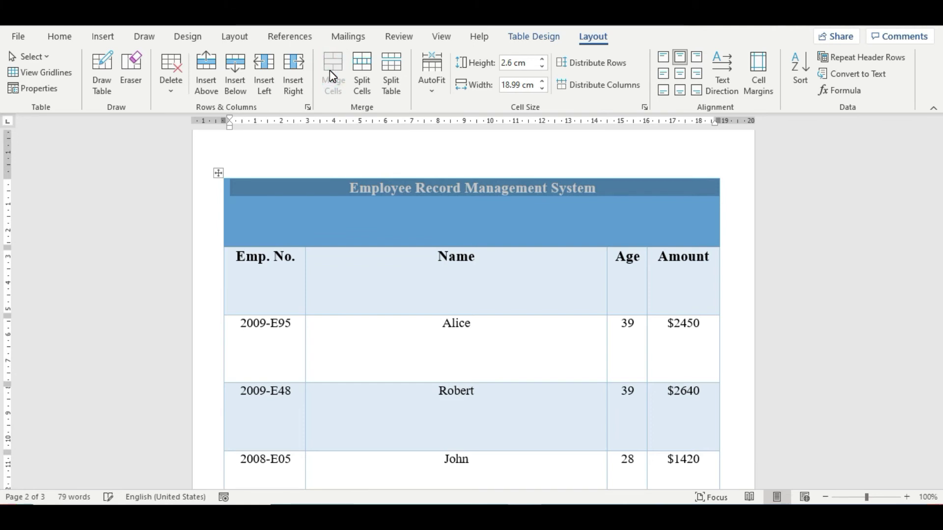
pyautogui.click(297, 189)
pyautogui.moveTo(297, 189); pyautogui.dragTo(629, 217)
pyautogui.click(618, 206)
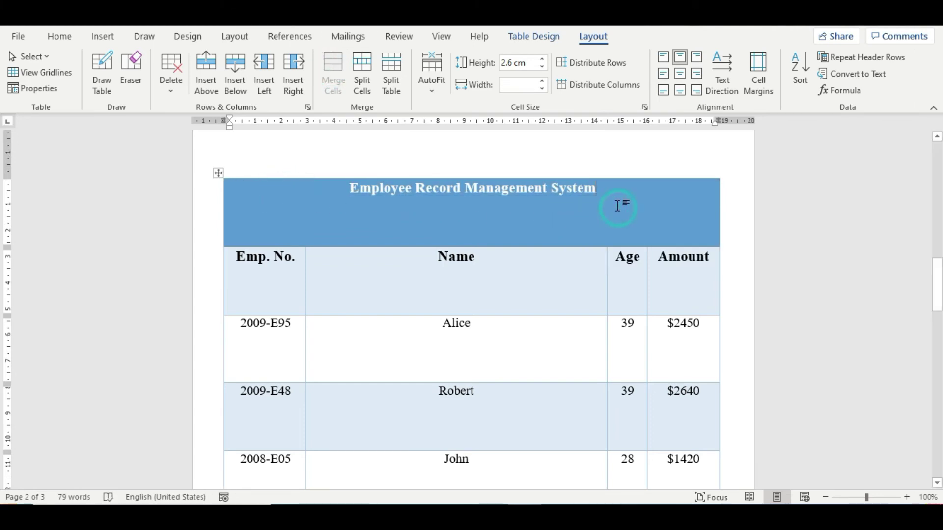
pyautogui.moveTo(344, 191); pyautogui.dragTo(269, 175)
pyautogui.click(269, 206)
# Distribute the width equally among the employee table's columns and review the rows down to the table's end.
pyautogui.moveTo(311, 227); pyautogui.dragTo(669, 240)
pyautogui.click(379, 210)
pyautogui.click(584, 84)
pyautogui.scroll(-3, 452, 352)
pyautogui.scroll(-12, 454, 350)
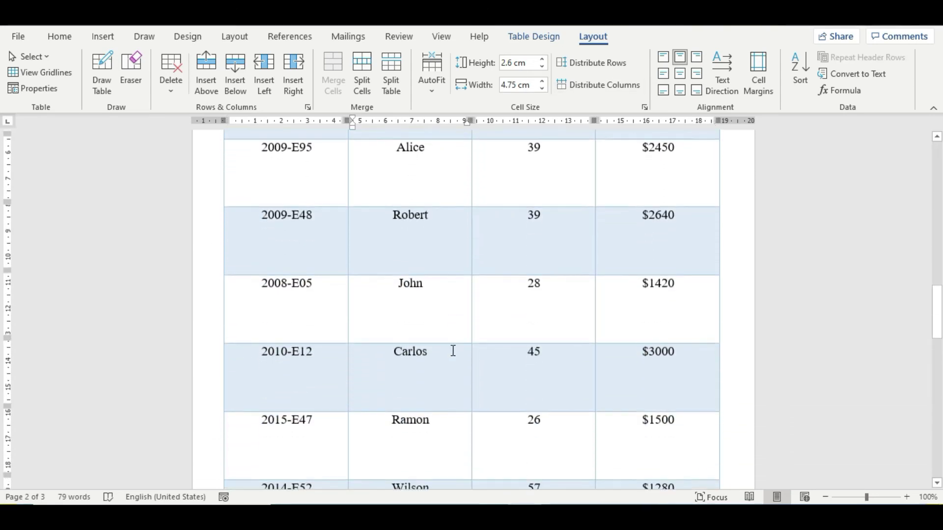
pyautogui.scroll(2, 453, 352)
pyautogui.scroll(1, 452, 352)
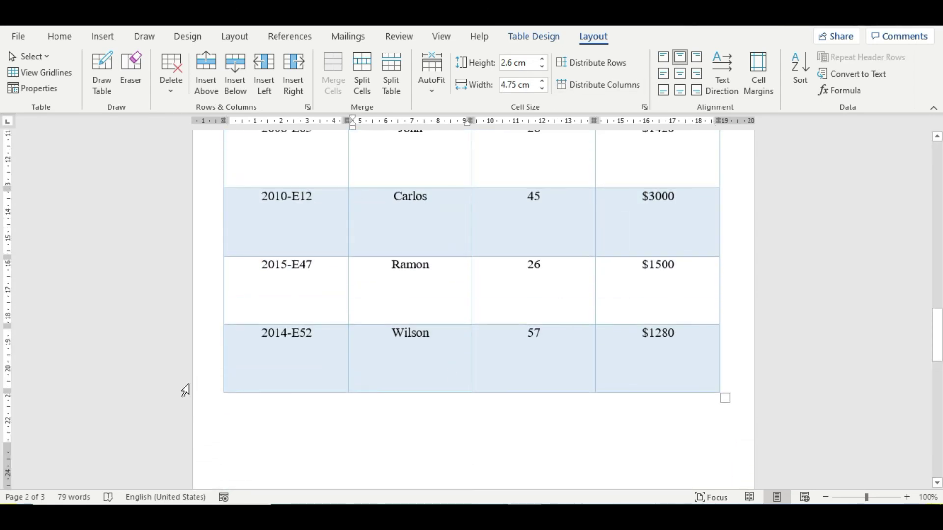
# Add two blank rows below the last employee row of the table.
pyautogui.click(216, 394)
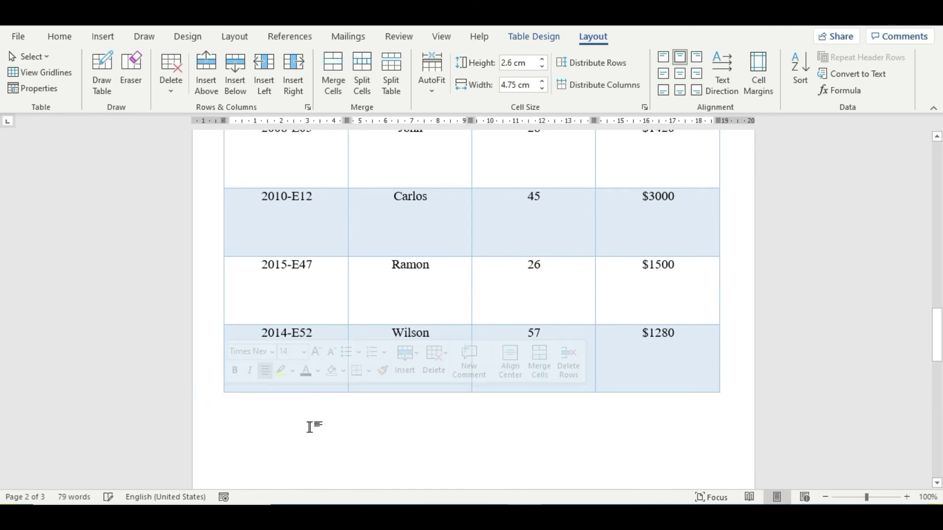
pyautogui.click(242, 389)
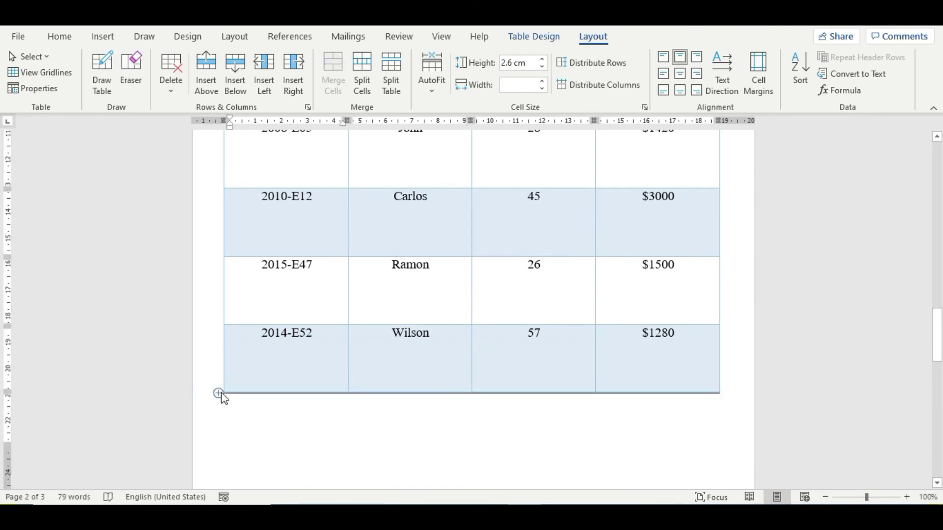
pyautogui.scroll(-10, 522, 400)
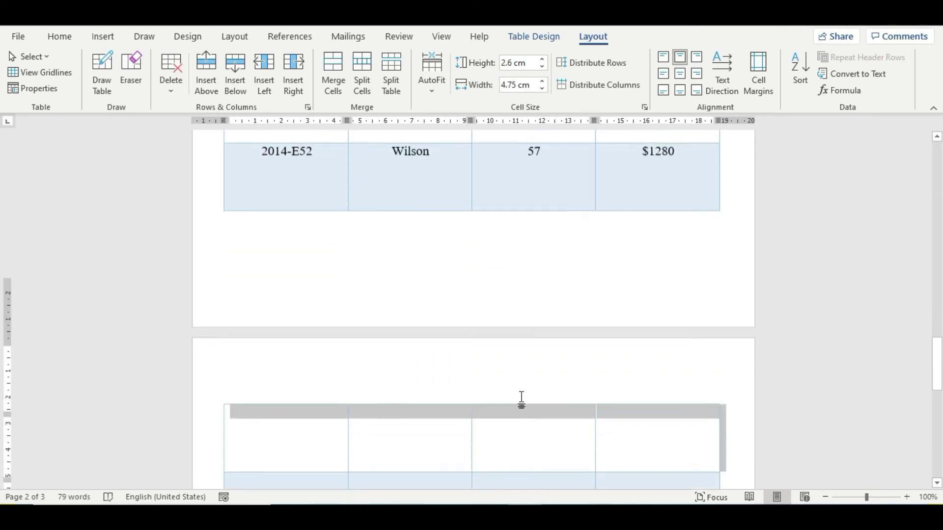
# Delete the lower of the two blank rows at the end of the employee table.
pyautogui.click(267, 280)
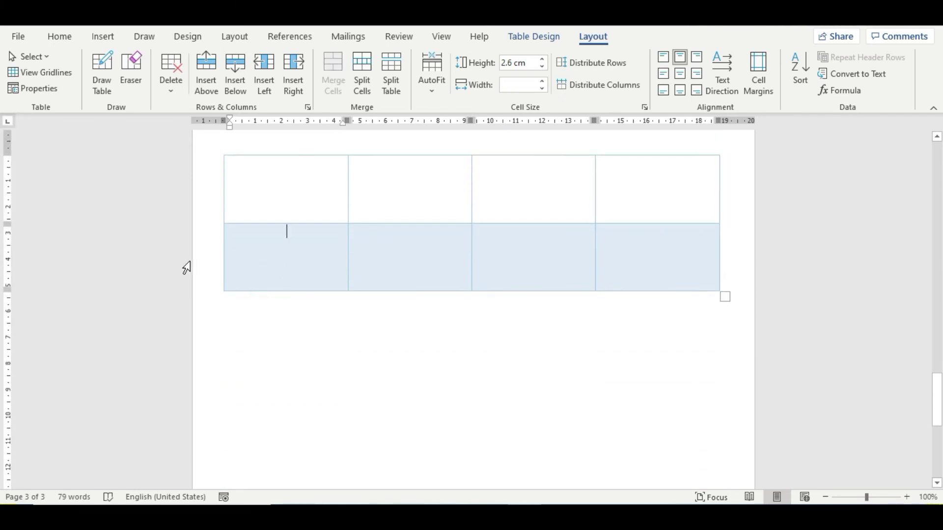
pyautogui.click(209, 264)
pyautogui.press('BackSpace')
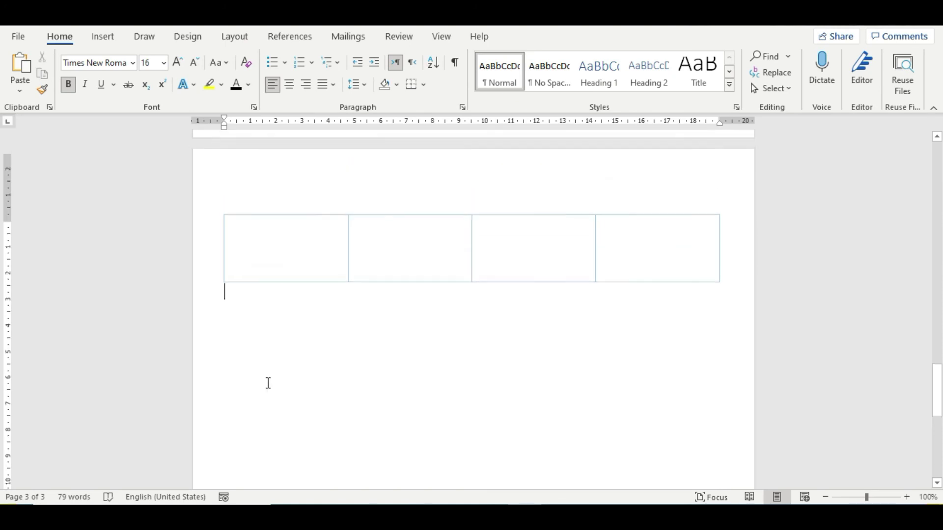
# Split the first cell of the remaining blank row into 2 columns and 2 rows.
pyautogui.click(282, 252)
pyautogui.scroll(1, 282, 252)
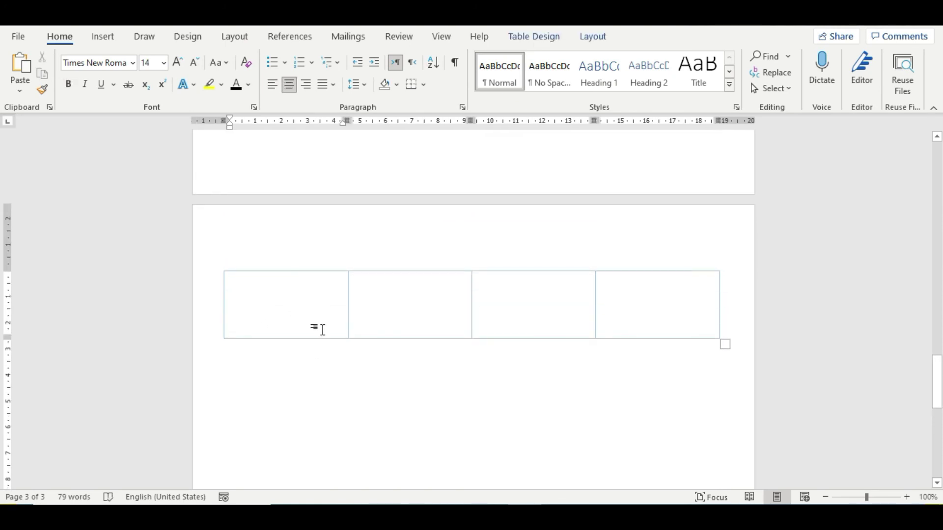
pyautogui.scroll(1, 319, 332)
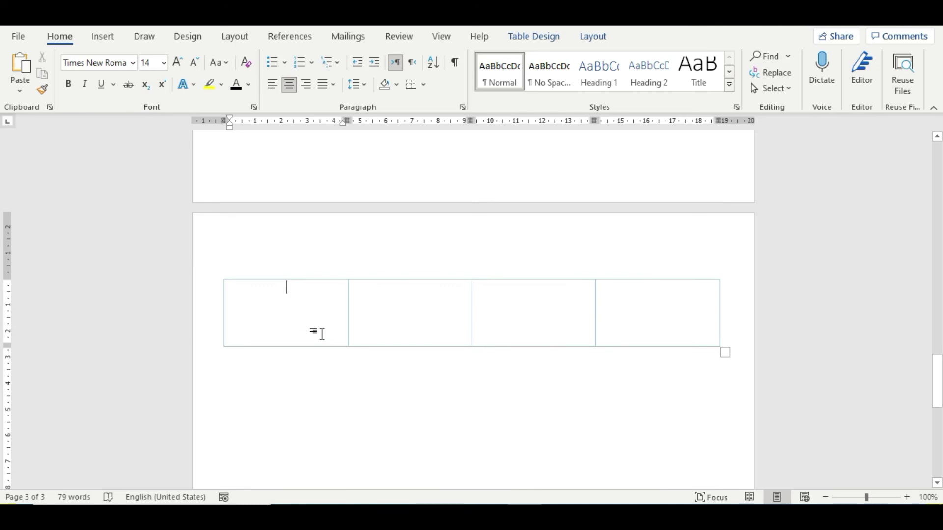
pyautogui.click(295, 319)
pyautogui.click(296, 315)
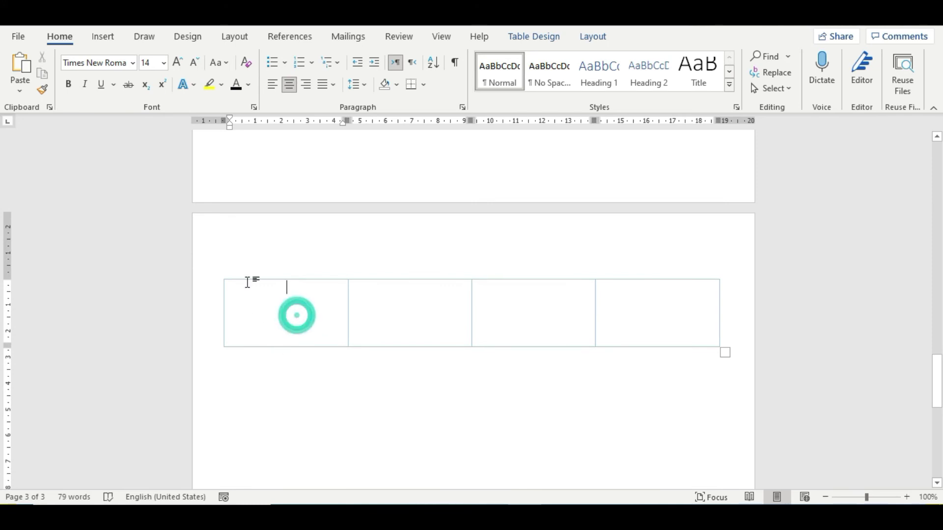
pyautogui.click(608, 37)
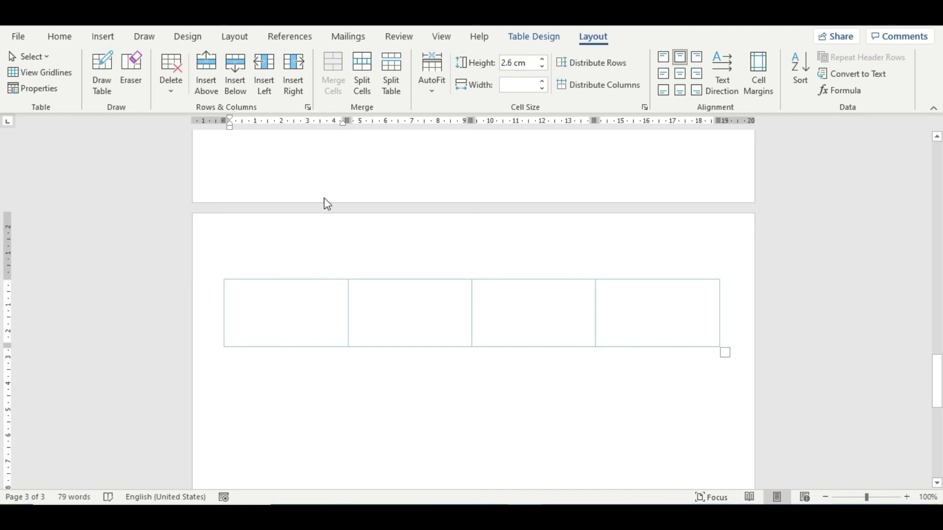
pyautogui.click(361, 85)
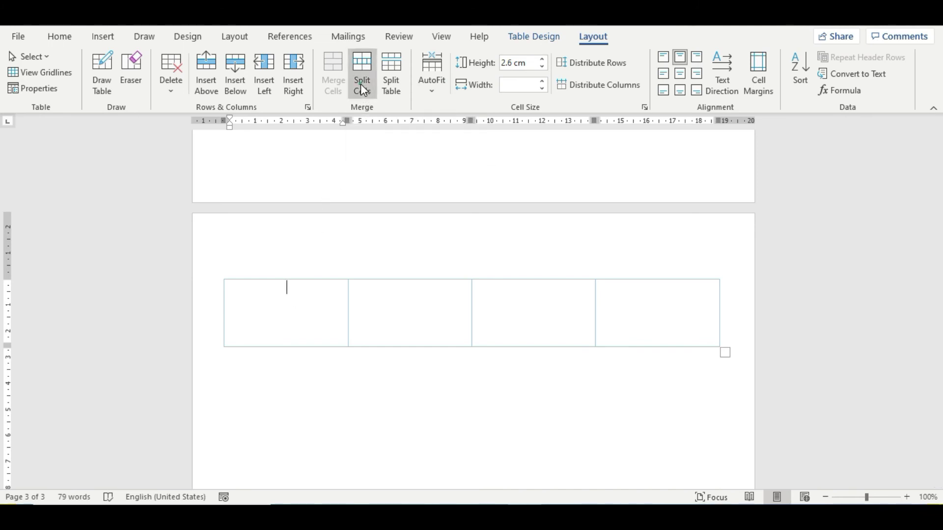
pyautogui.moveTo(427, 209); pyautogui.dragTo(486, 190)
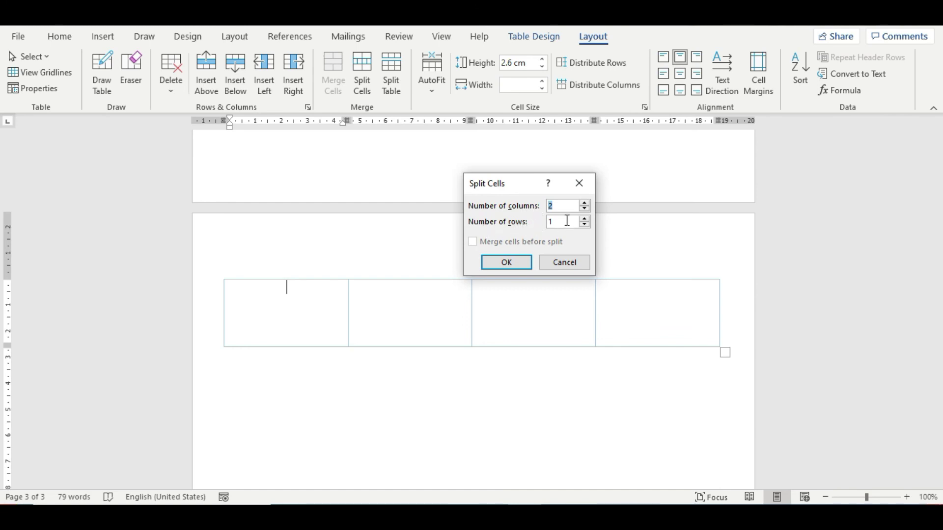
pyautogui.click(564, 204)
pyautogui.moveTo(567, 206); pyautogui.dragTo(543, 206)
pyautogui.press('Tab')
pyautogui.click(508, 267)
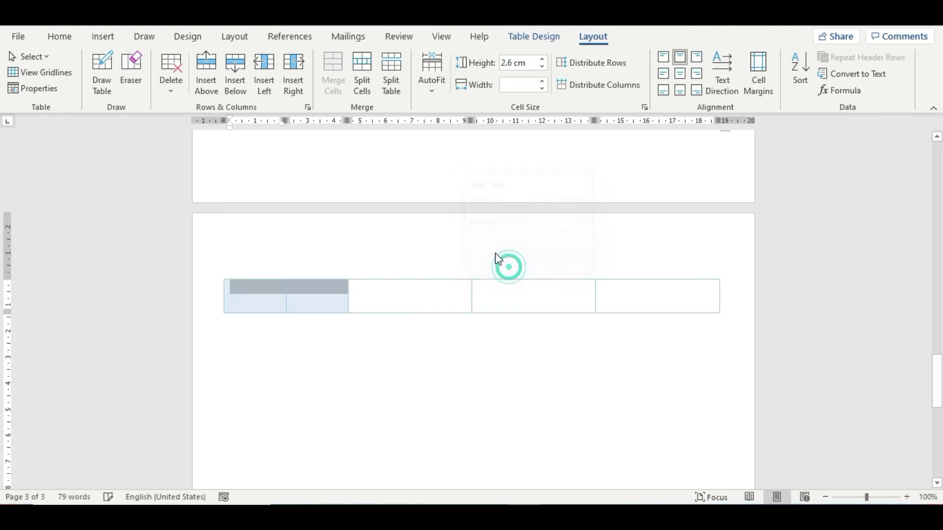
# Examine the separate small cells created in the first column at the end of the employee table.
pyautogui.click(317, 292)
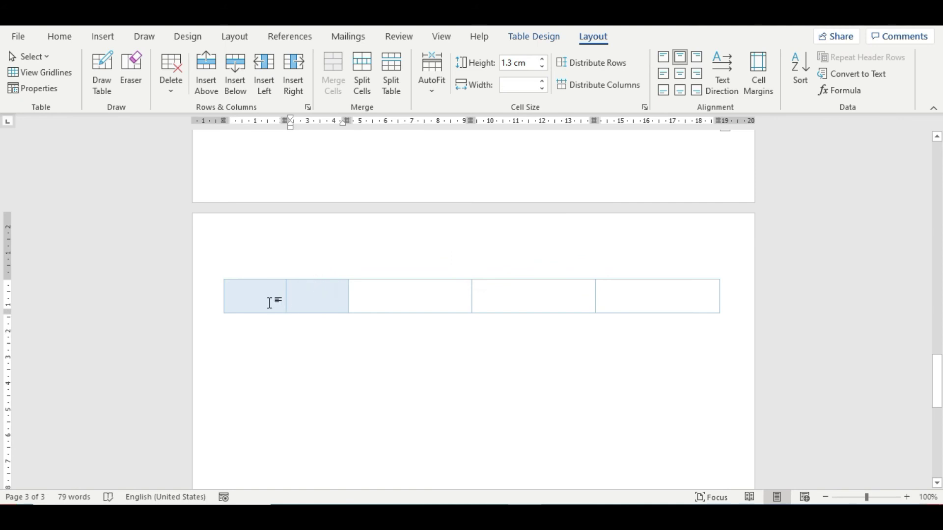
pyautogui.click(253, 289)
pyautogui.click(307, 293)
pyautogui.click(267, 292)
pyautogui.click(299, 293)
pyautogui.click(266, 301)
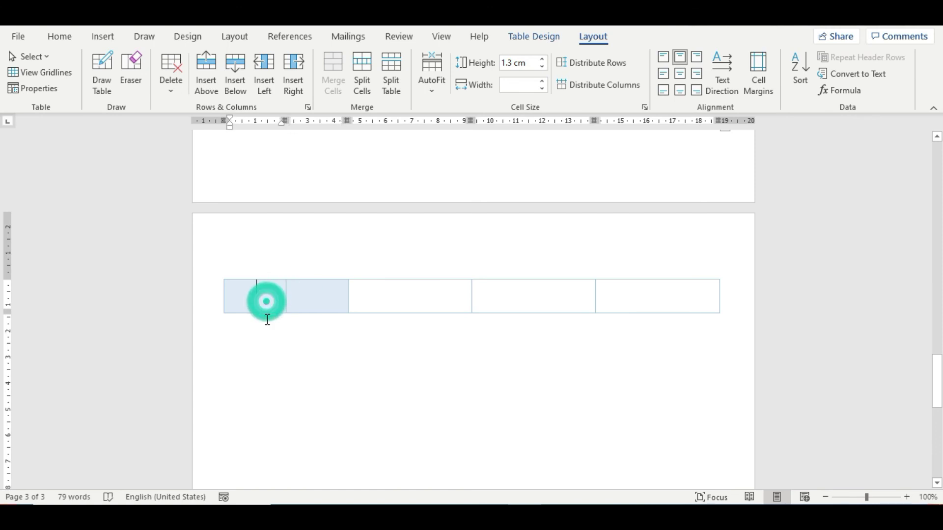
pyautogui.click(312, 301)
pyautogui.doubleClick(270, 308)
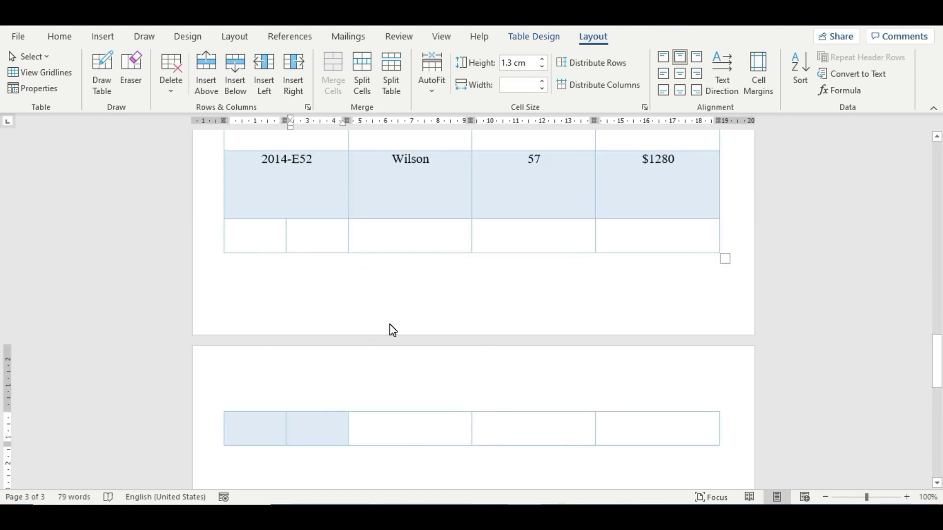
# Split the employee table into two tables so that the second one starts at the third employee row.
pyautogui.scroll(5, 392, 330)
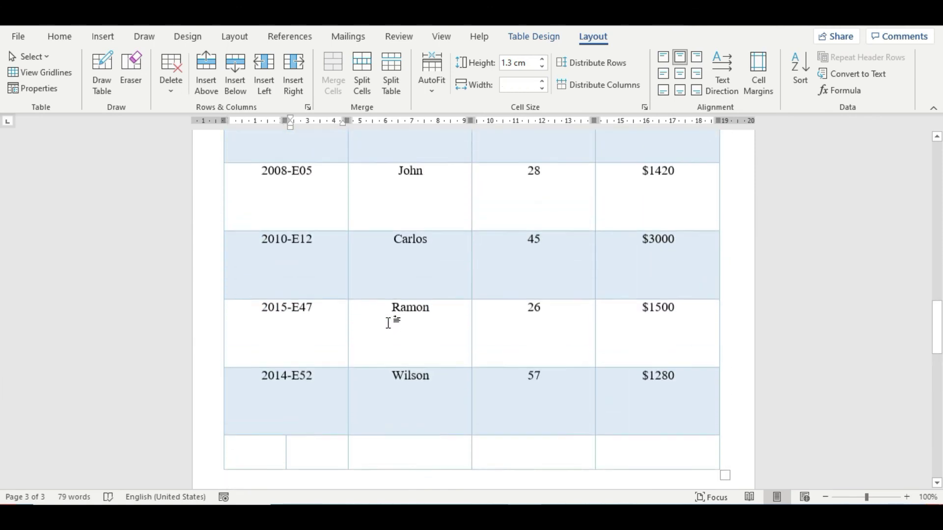
pyautogui.scroll(1, 400, 339)
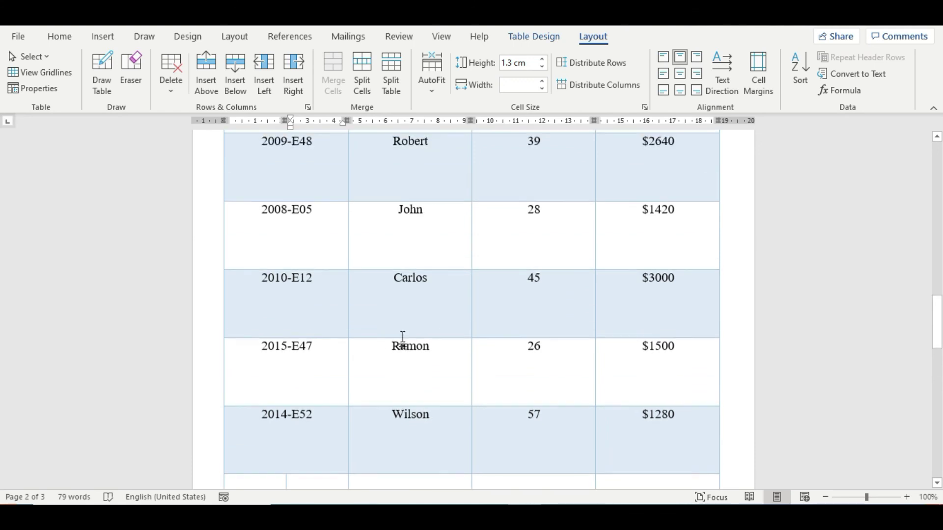
pyautogui.scroll(6, 427, 369)
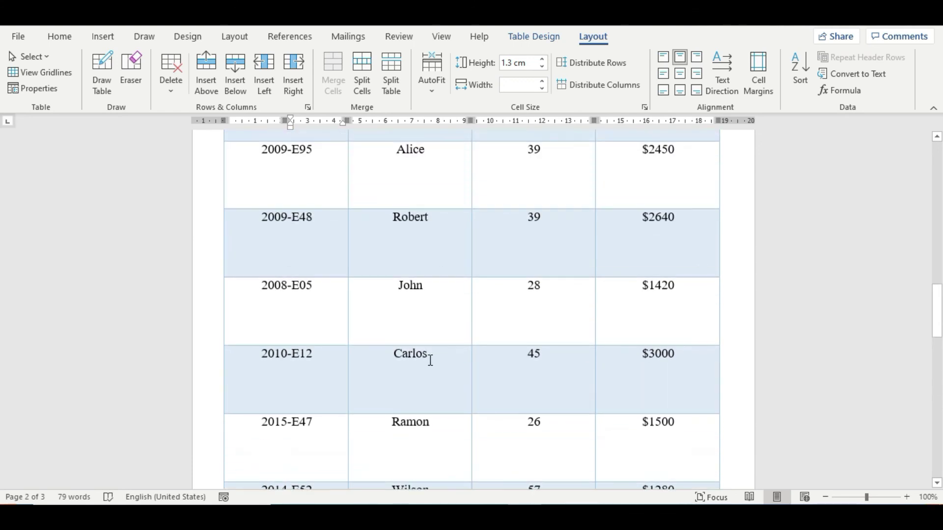
pyautogui.scroll(-2, 429, 363)
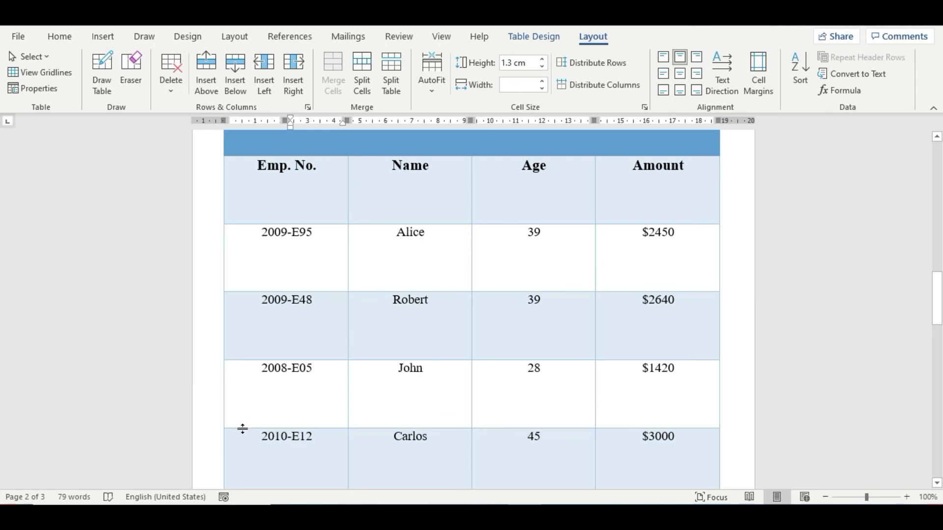
pyautogui.click(249, 407)
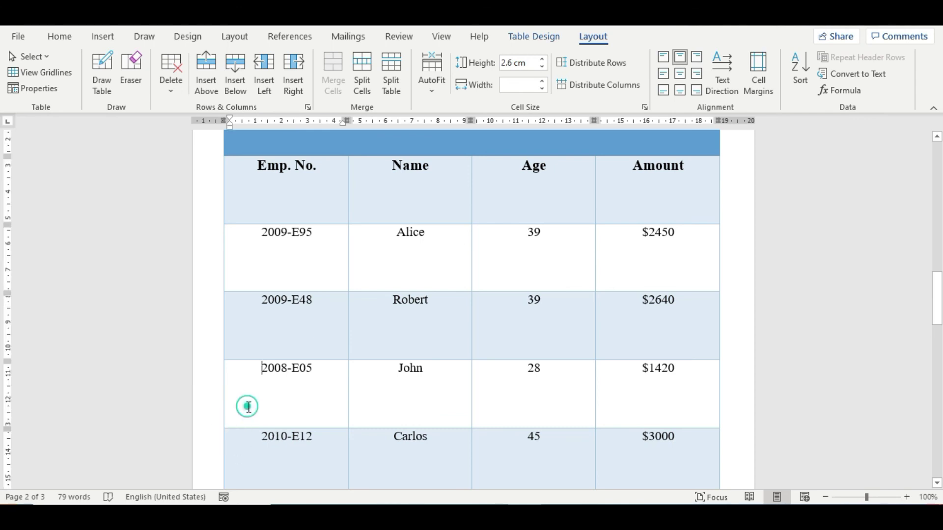
pyautogui.click(250, 405)
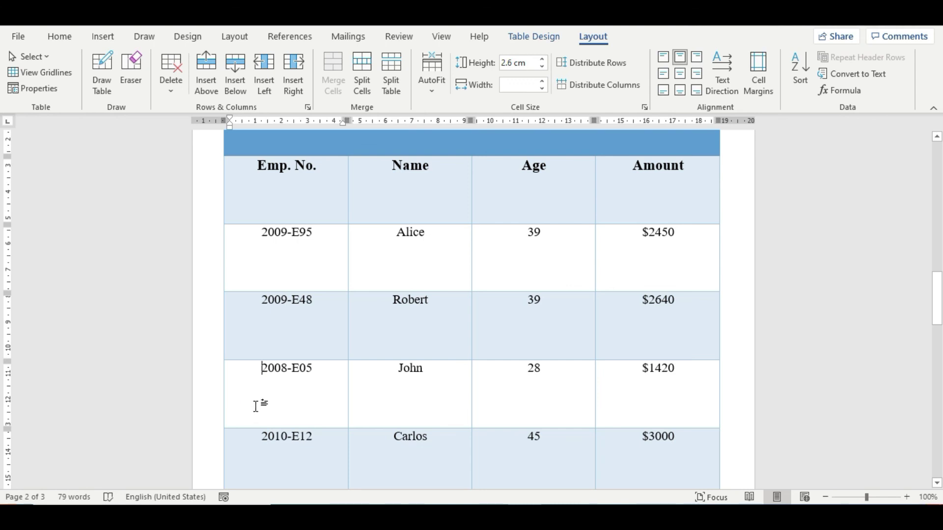
pyautogui.click(397, 92)
# Examine the upper and lower tables around the split and the first row of the lower table.
pyautogui.scroll(3, 534, 358)
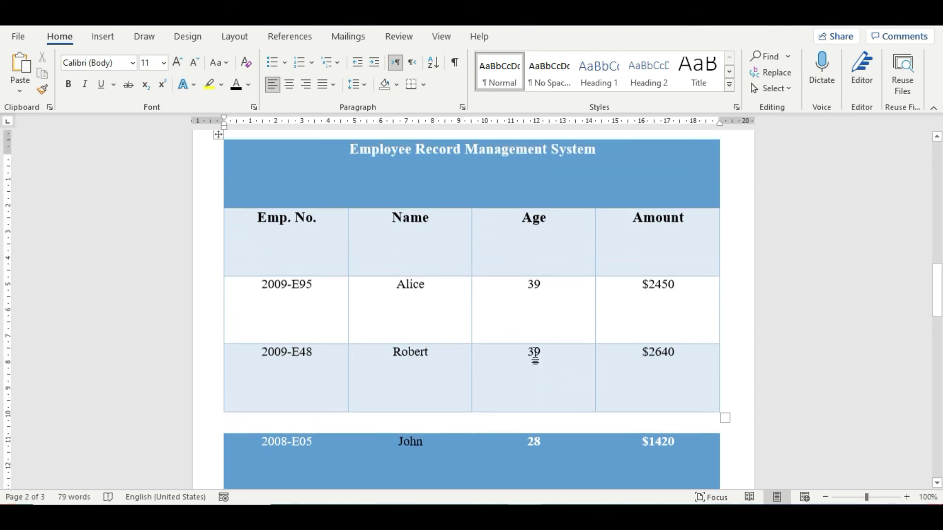
pyautogui.scroll(-4, 526, 353)
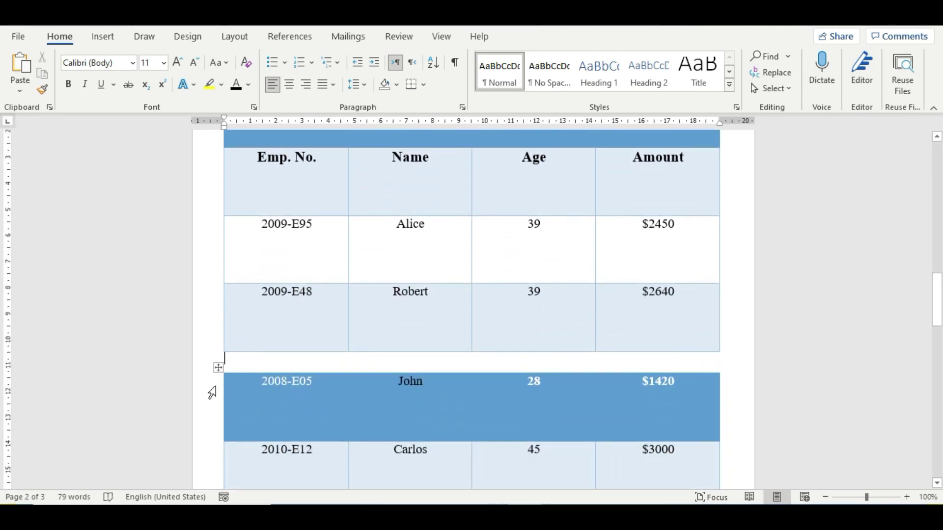
pyautogui.scroll(3, 357, 330)
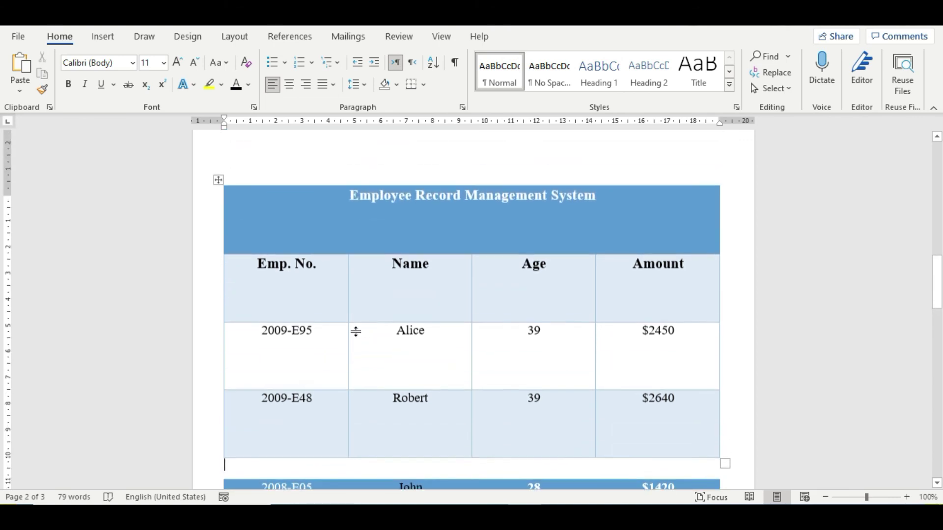
pyautogui.scroll(-3, 384, 332)
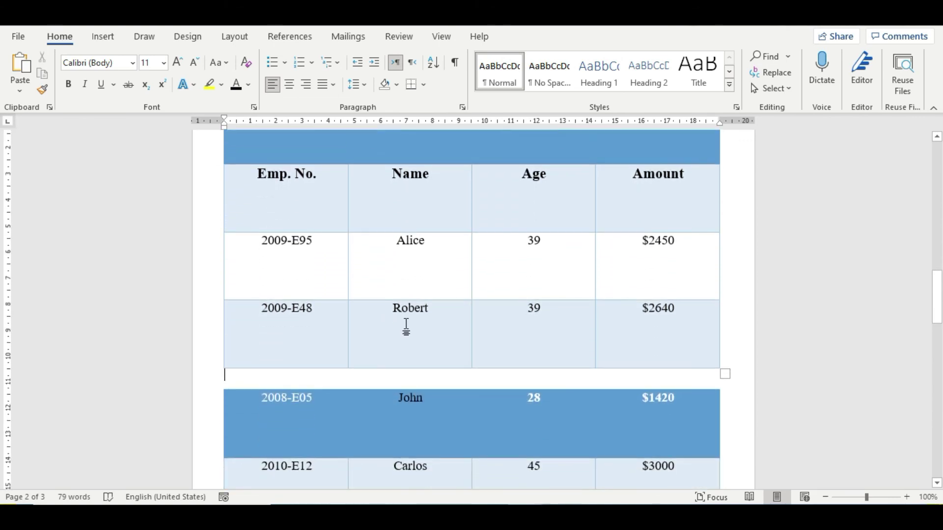
pyautogui.scroll(-2, 406, 328)
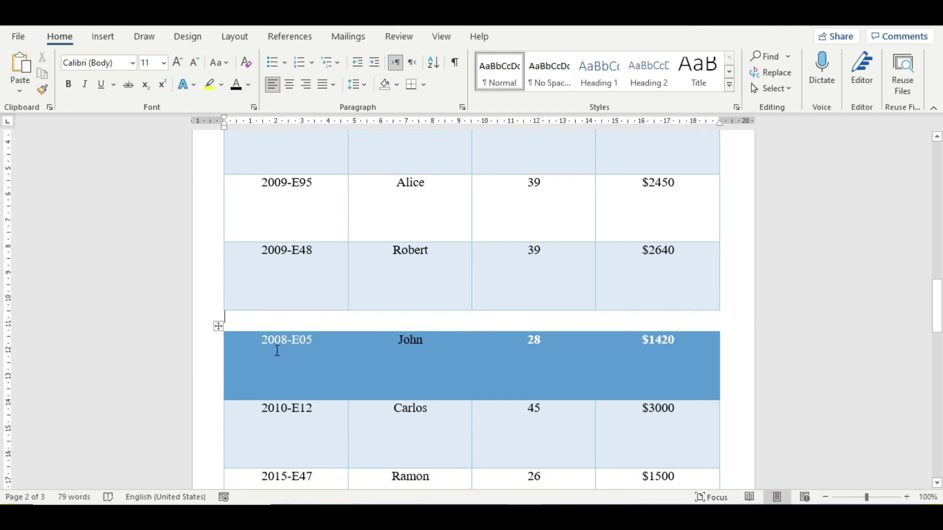
pyautogui.moveTo(253, 345); pyautogui.dragTo(664, 359)
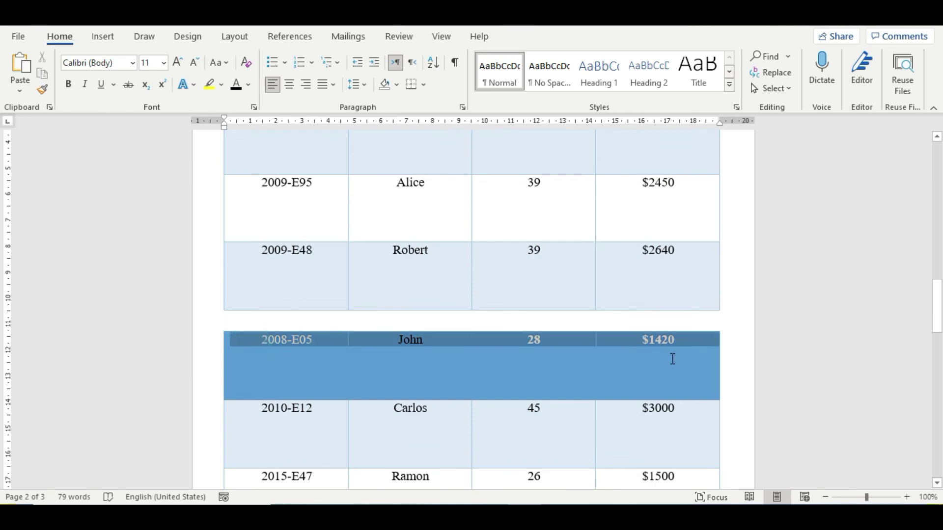
pyautogui.click(379, 384)
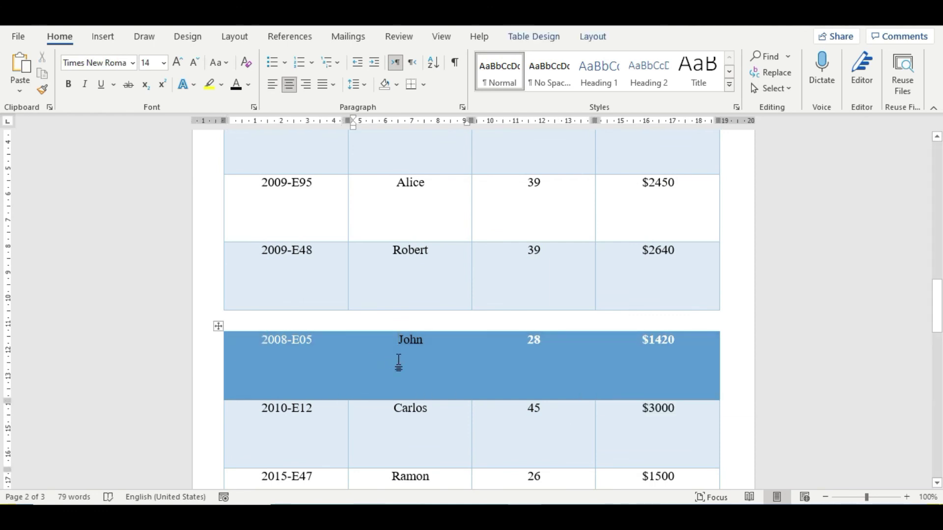
pyautogui.scroll(1, 457, 327)
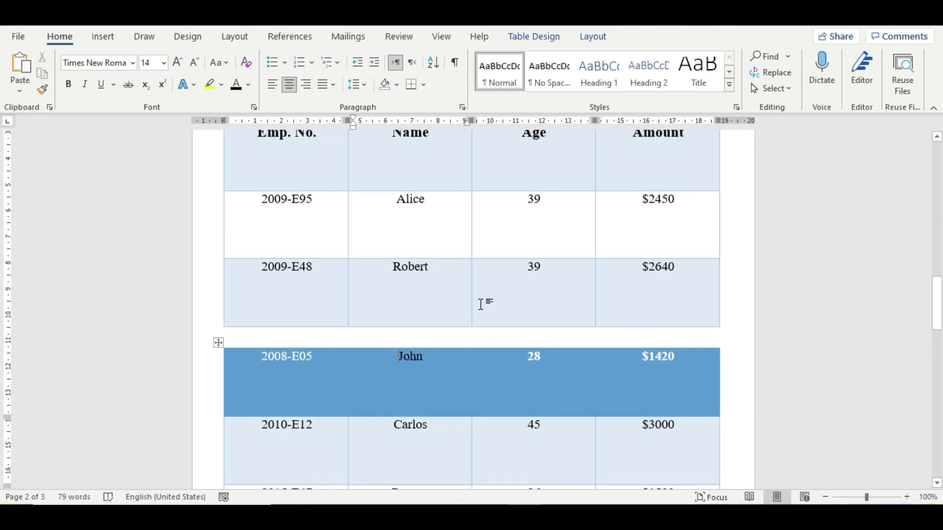
pyautogui.scroll(-2, 483, 319)
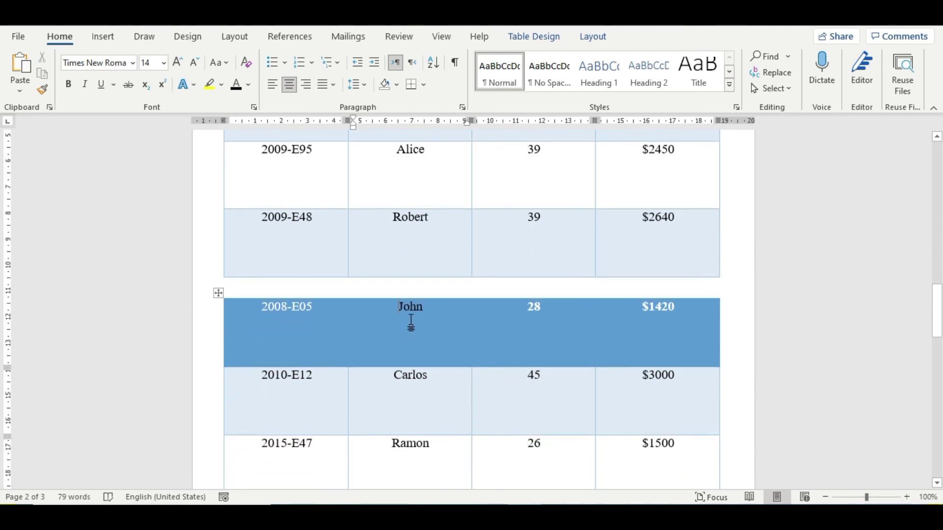